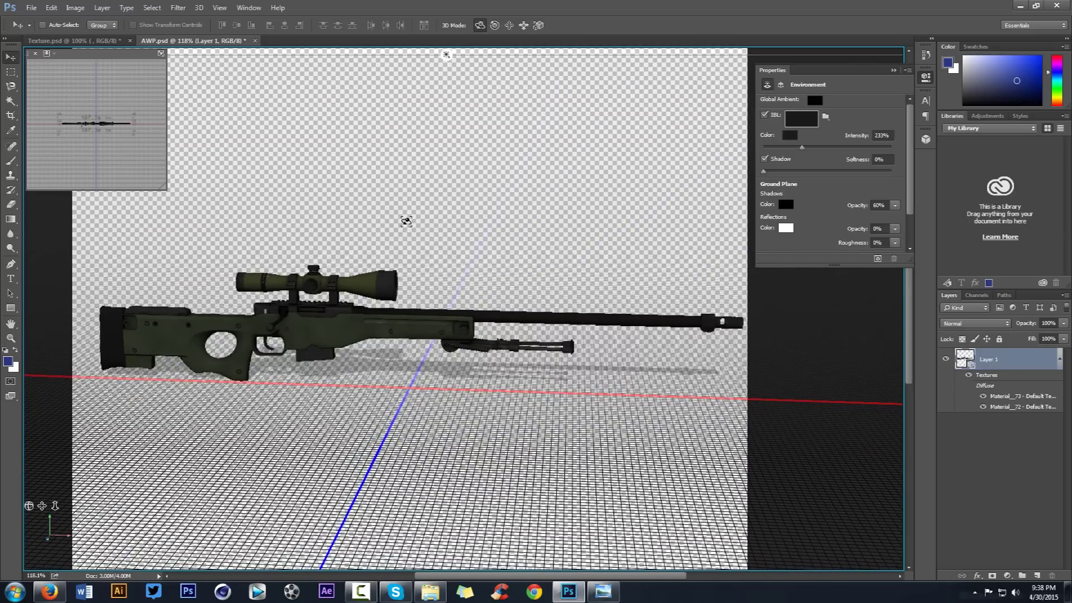
Step: Raise IBL intensity to 1000% and bring up Material_72's diffuse texture options
mouse_move(803, 147)
mouse_down()
mouse_move(892, 149)
mouse_move(793, 152)
mouse_up()
click(926, 139)
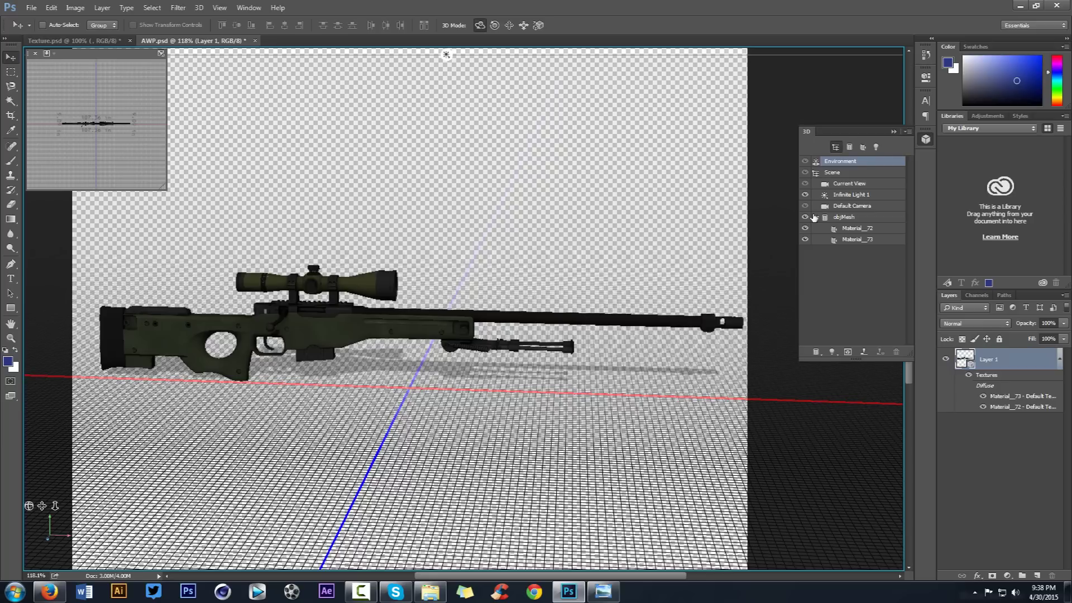
click(850, 146)
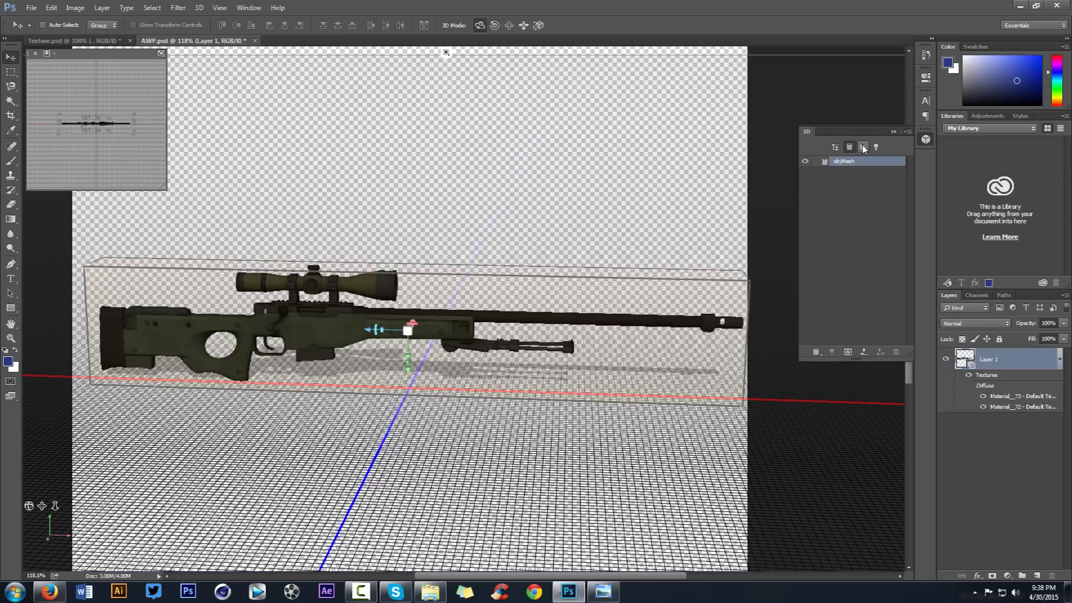
click(863, 147)
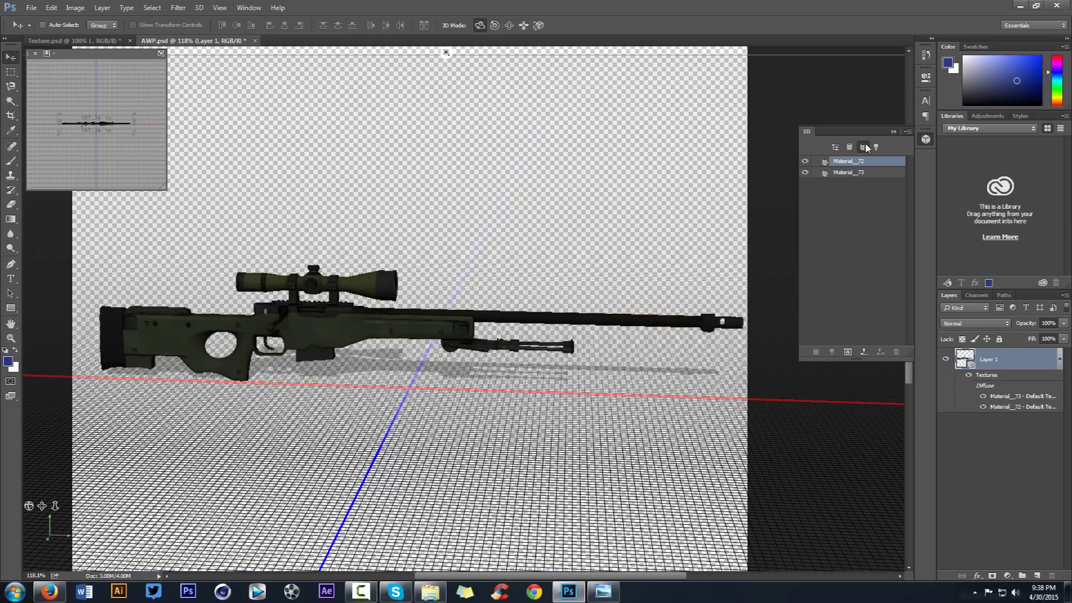
click(928, 79)
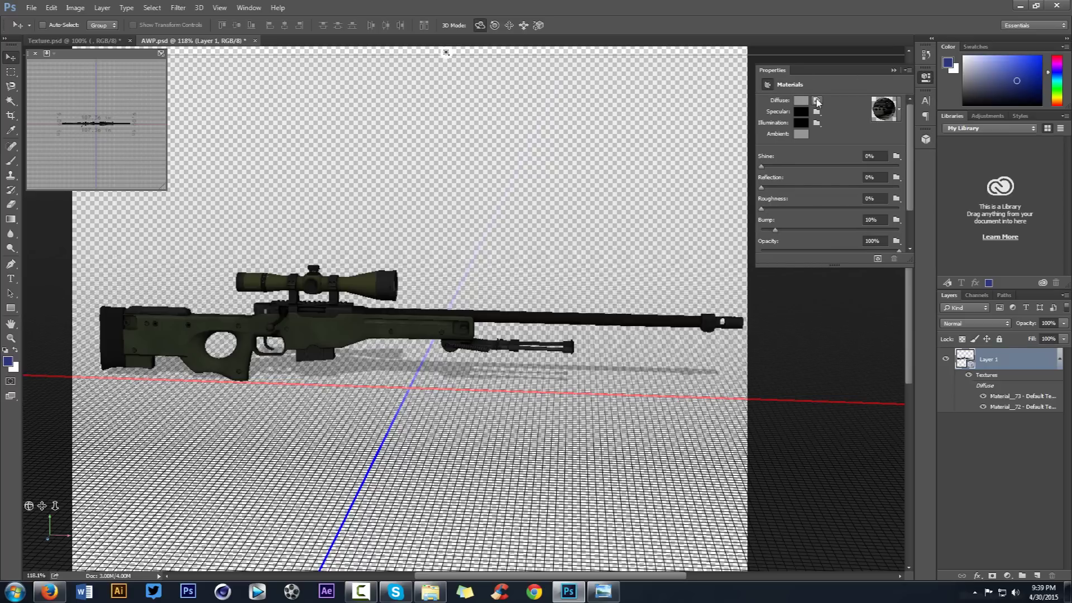
mouse_move(817, 101)
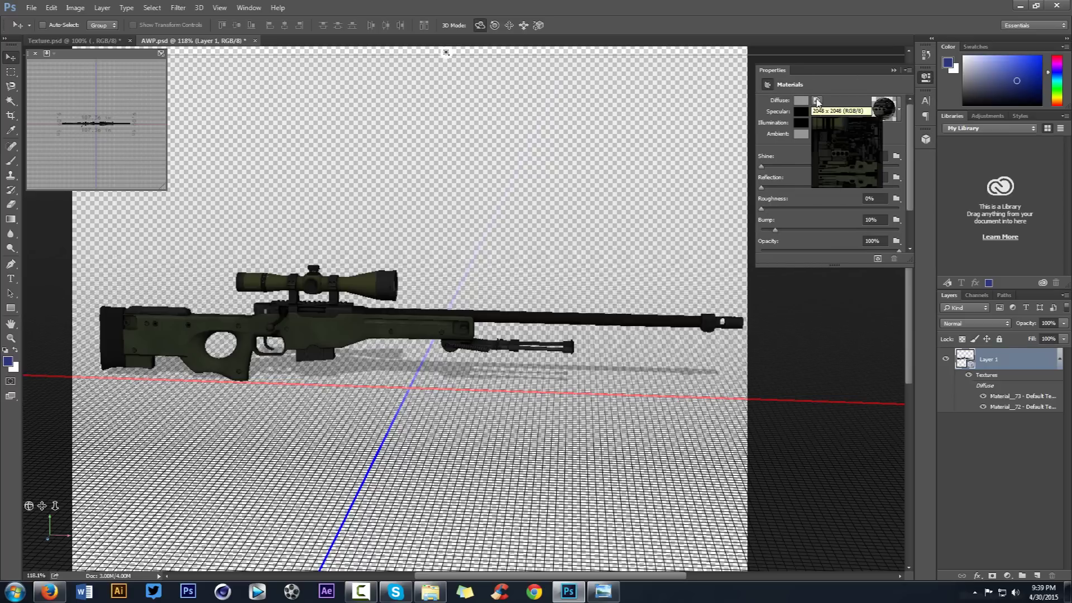
Step: Load the awp TARGA file as Material_72's new diffuse texture via Replace Texture
click(816, 103)
click(842, 155)
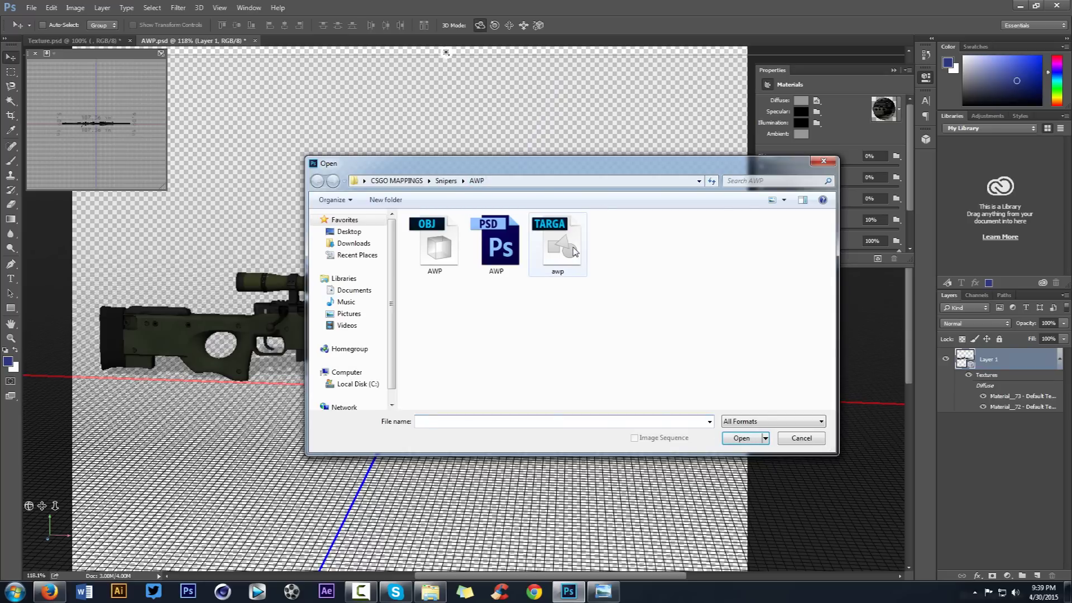
click(558, 246)
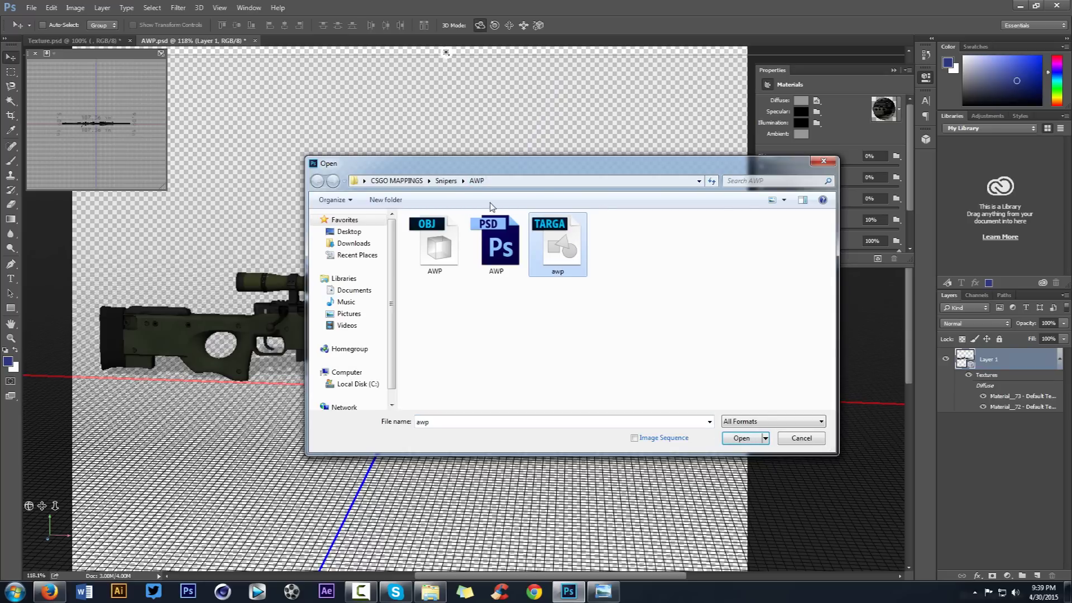
click(742, 438)
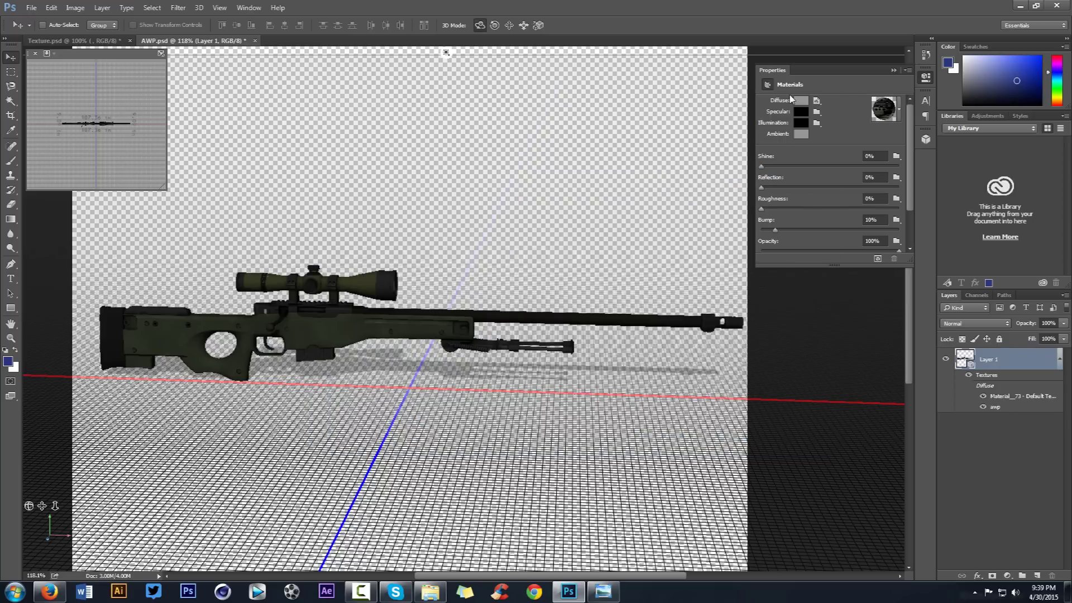
Step: Select the scene's current view, orbit slightly, and open the awp texture as awp.psb
click(927, 140)
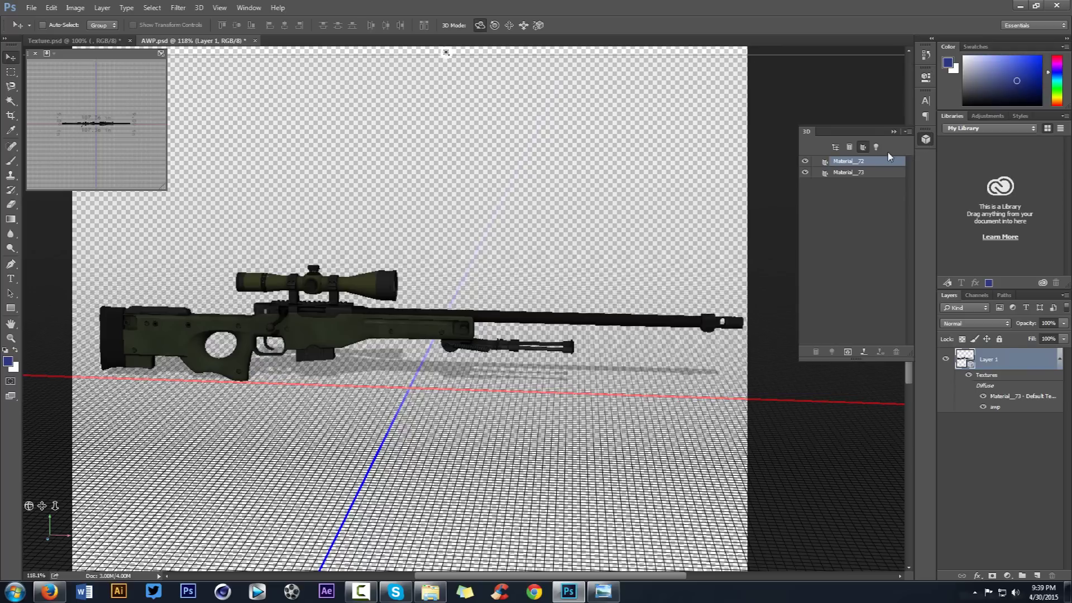
click(835, 147)
click(849, 183)
drag(294, 168, 442, 212)
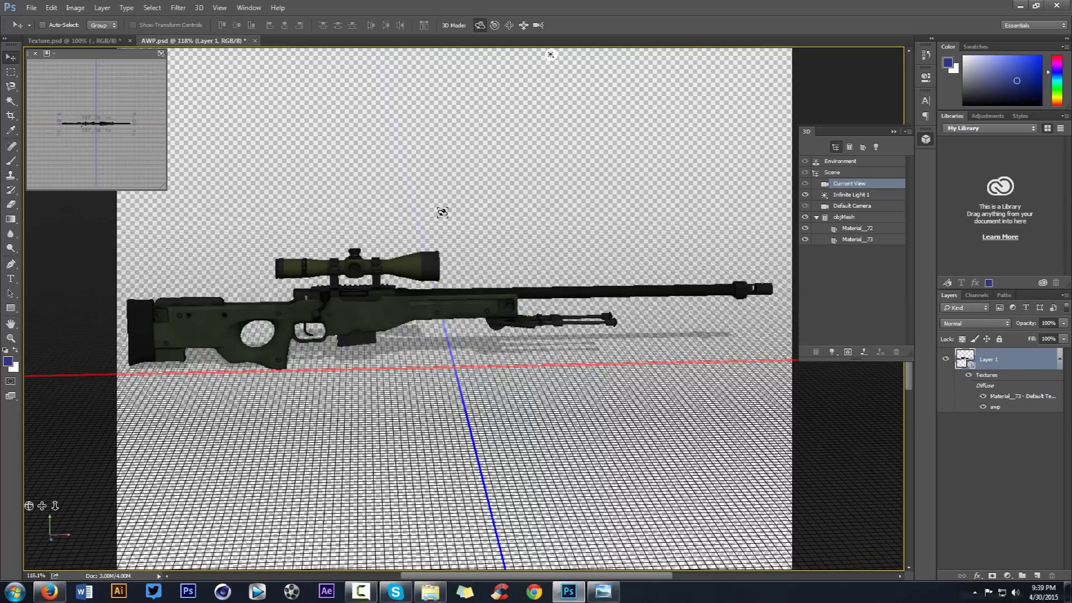
double_click(993, 407)
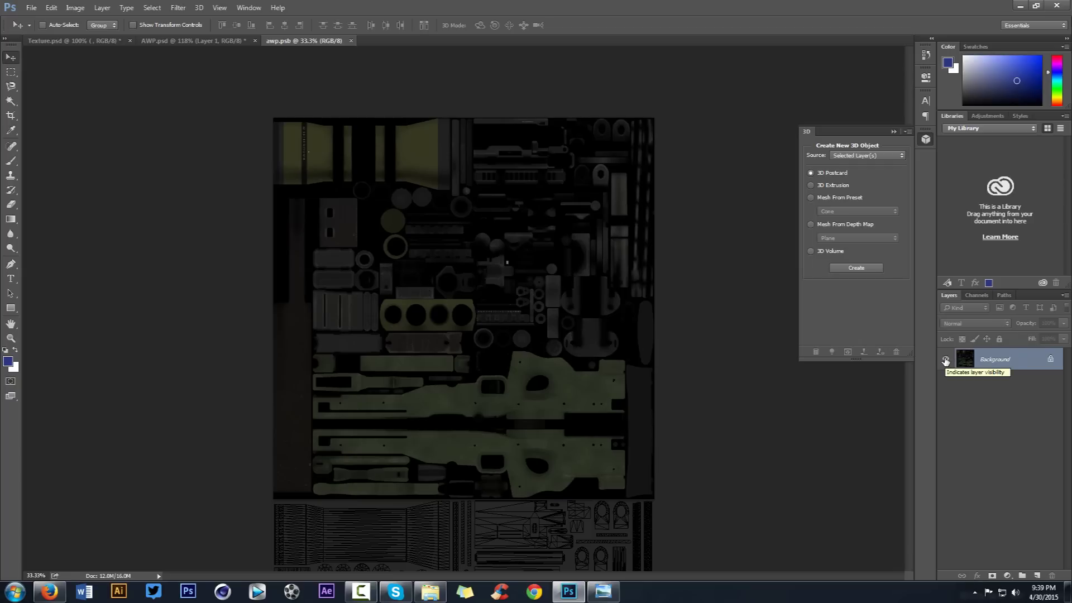
Step: Convert the locked Background into Layer 0 and check its visibility
double_click(1024, 360)
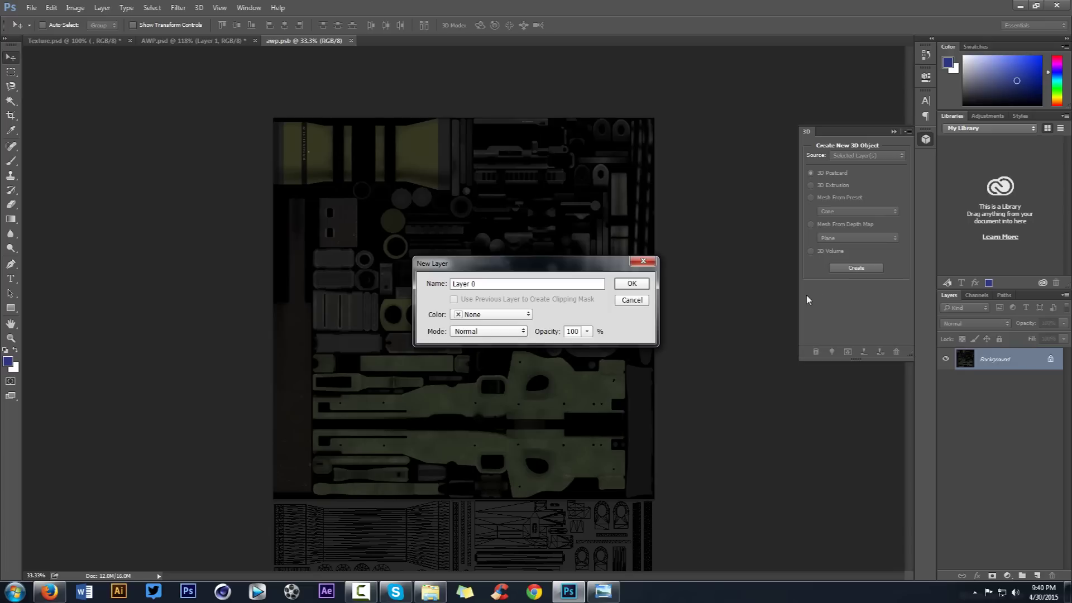
click(632, 280)
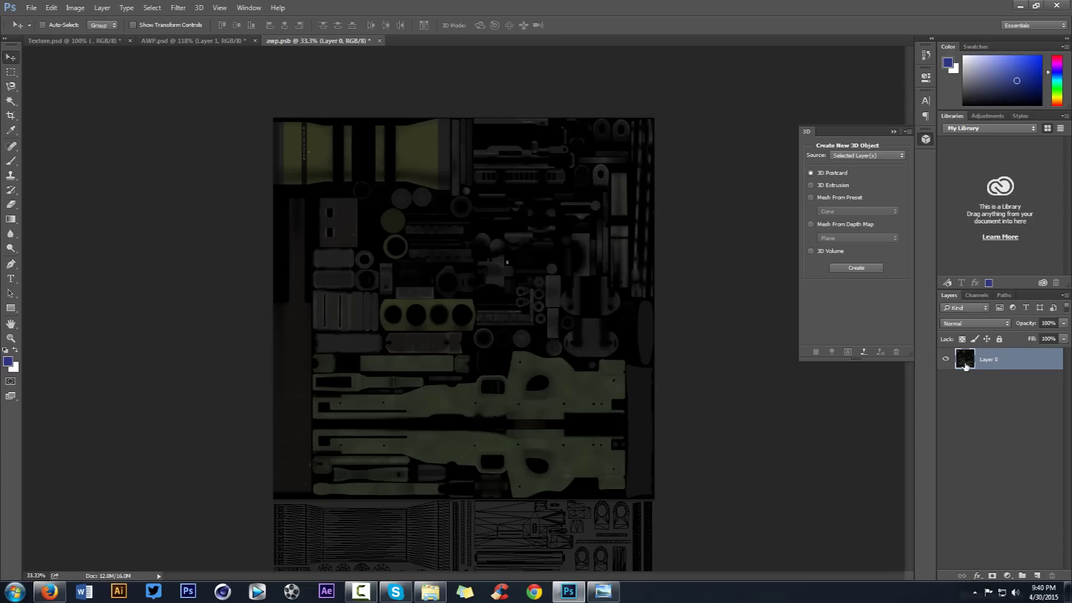
click(947, 359)
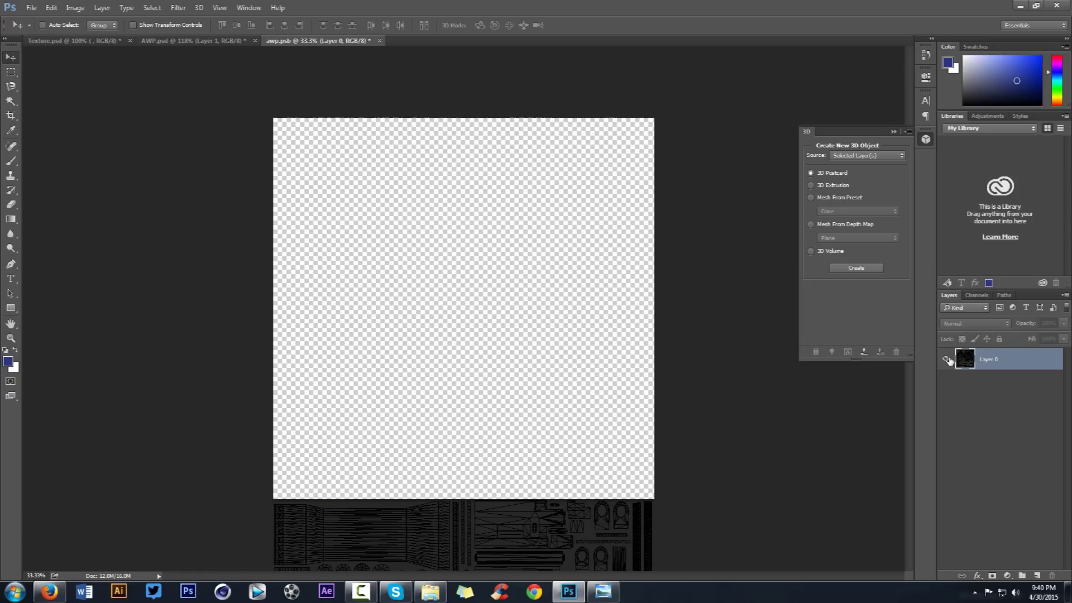
click(947, 359)
Step: Add a new Layer 1 and fill it with the blue foreground colour
click(1037, 574)
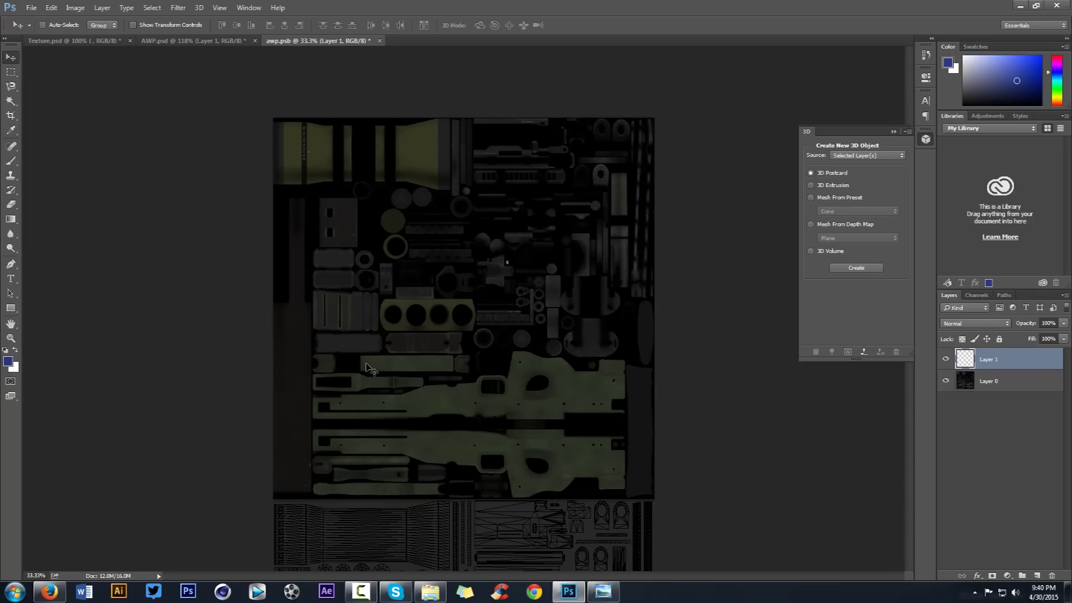
key(ctrl+BackSpace)
key(alt+BackSpace)
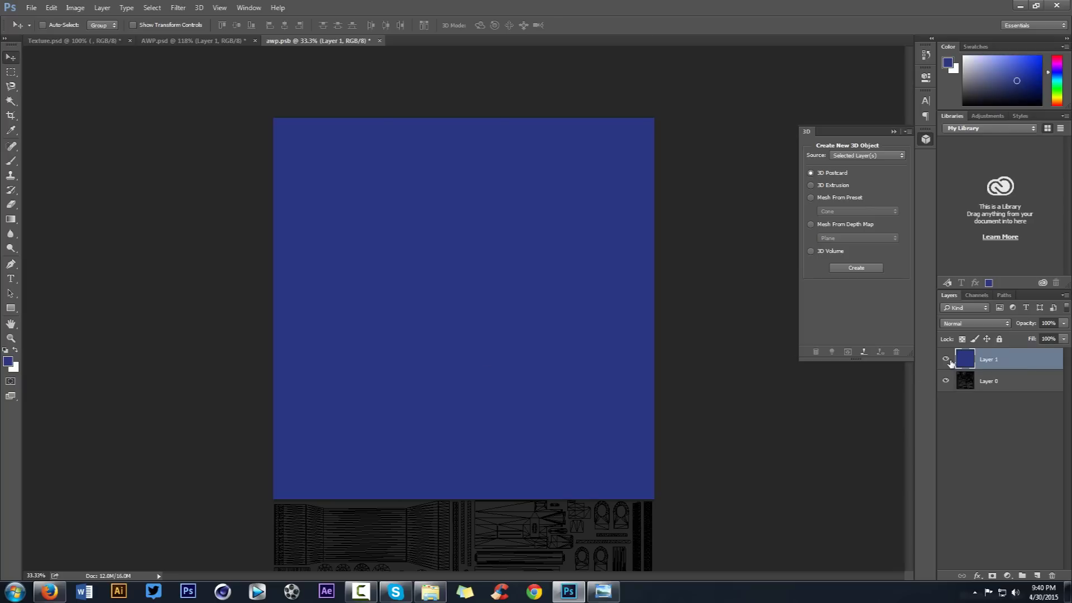
Step: Check the blue rifle in AWP.psd, swing the light upper-left, then hide Layer 1 in awp.psb
click(224, 43)
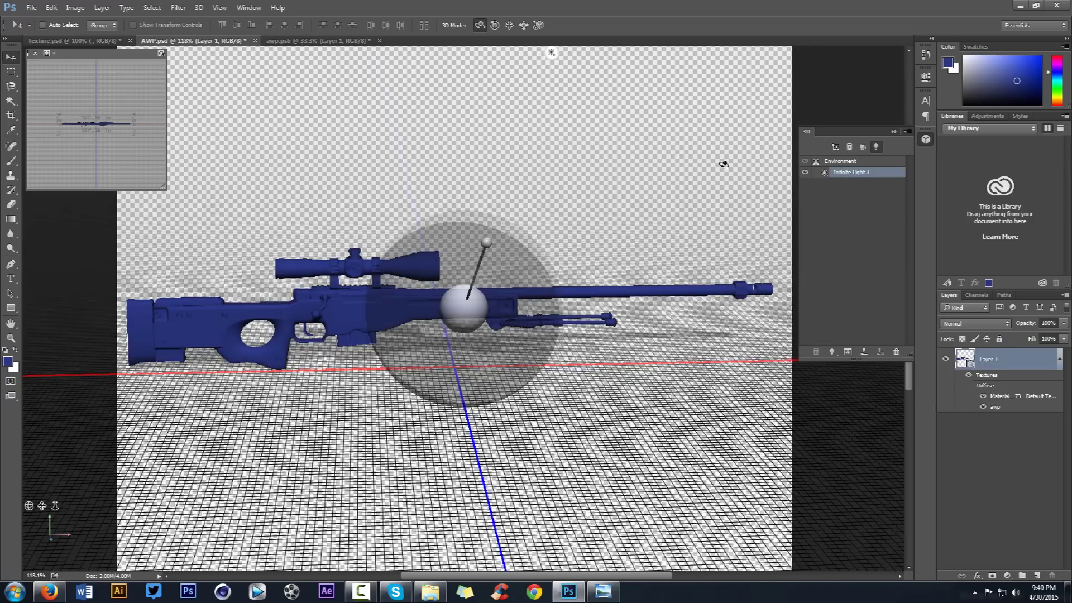
mouse_move(723, 163)
mouse_down()
mouse_move(558, 173)
mouse_move(614, 169)
mouse_up()
click(835, 146)
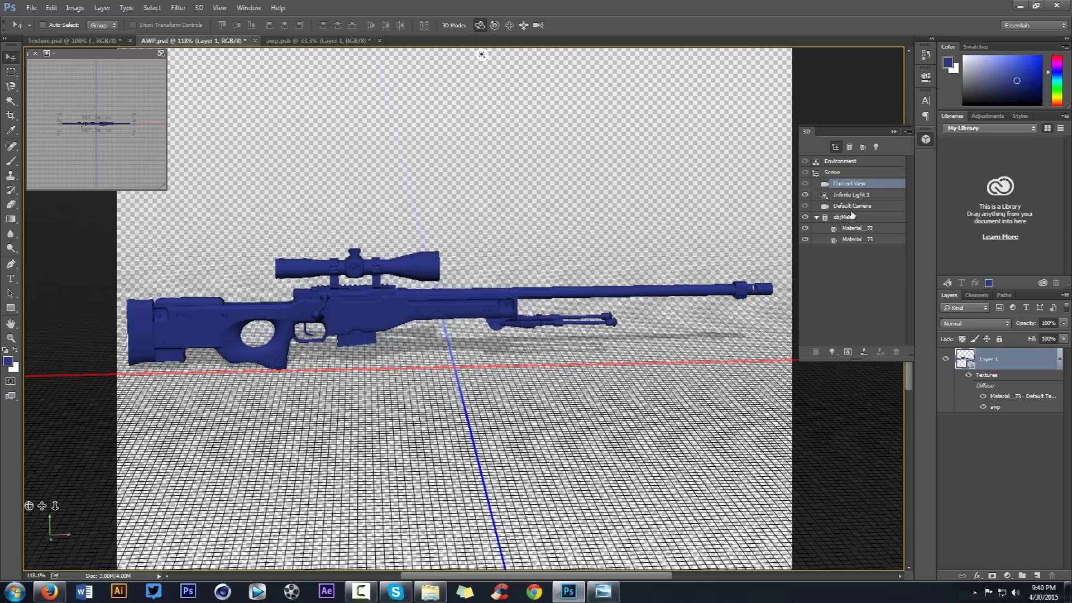
mouse_move(613, 182)
mouse_down()
mouse_move(481, 179)
mouse_move(569, 211)
mouse_move(607, 192)
mouse_up()
click(335, 41)
click(946, 357)
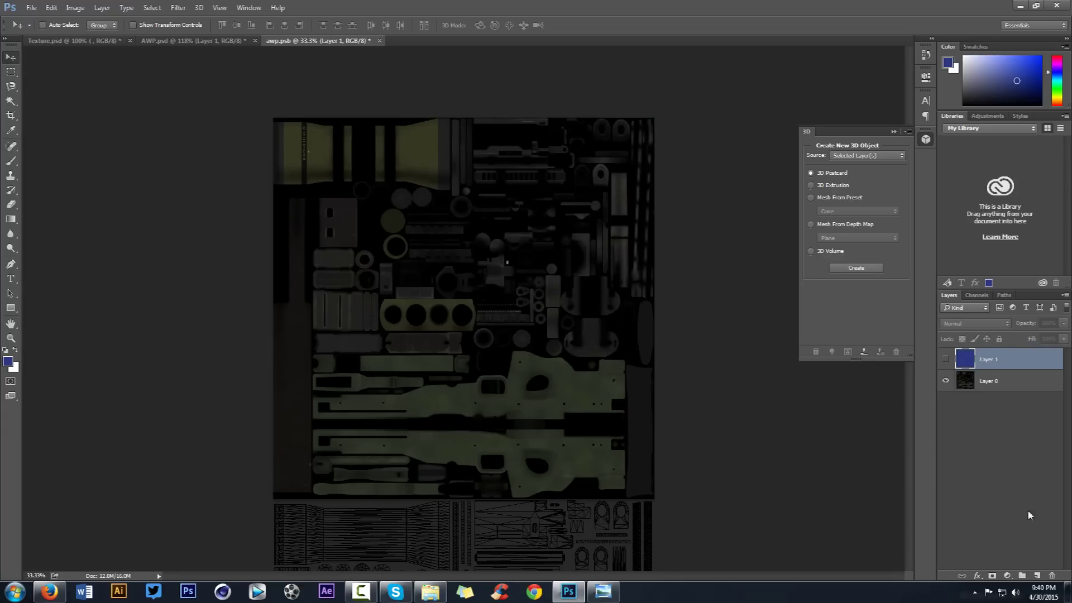
Step: Add a new layer and trace the rifle stock's outline with the Magnetic Lasso
click(1042, 574)
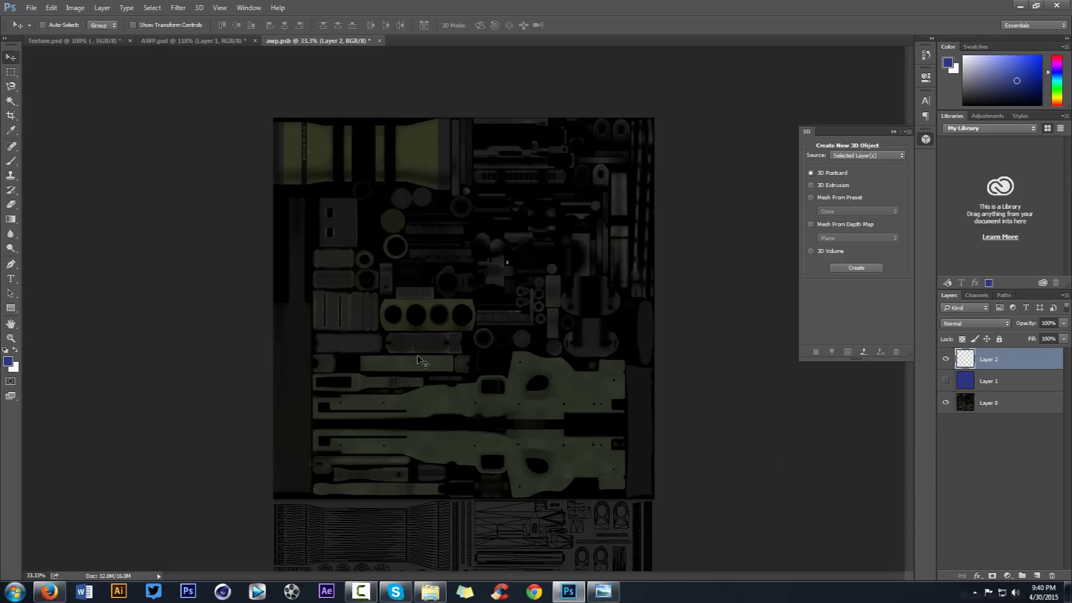
click(12, 87)
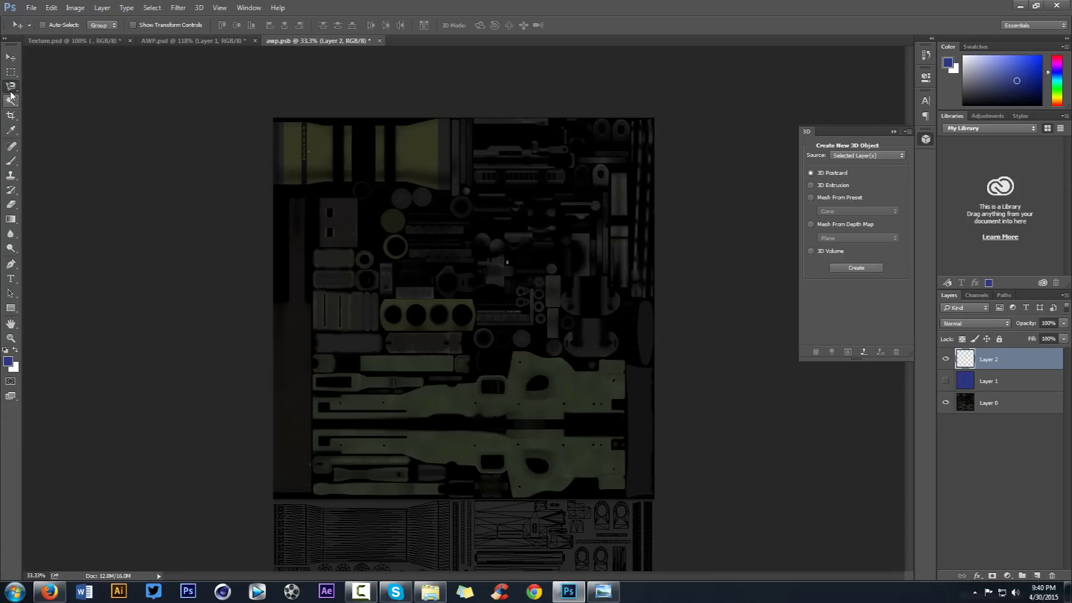
right_click(17, 95)
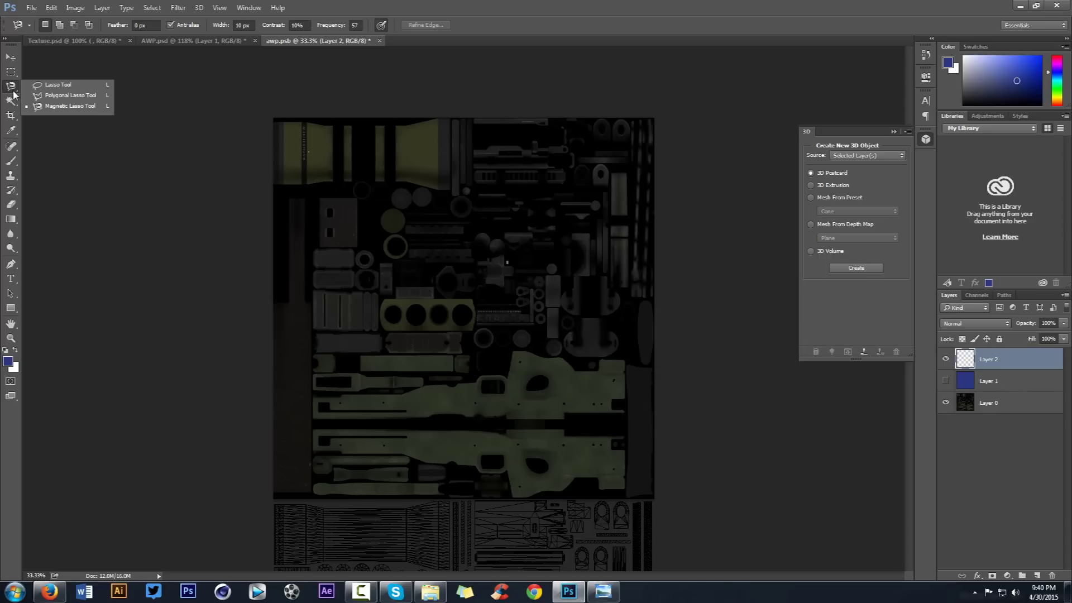
click(56, 109)
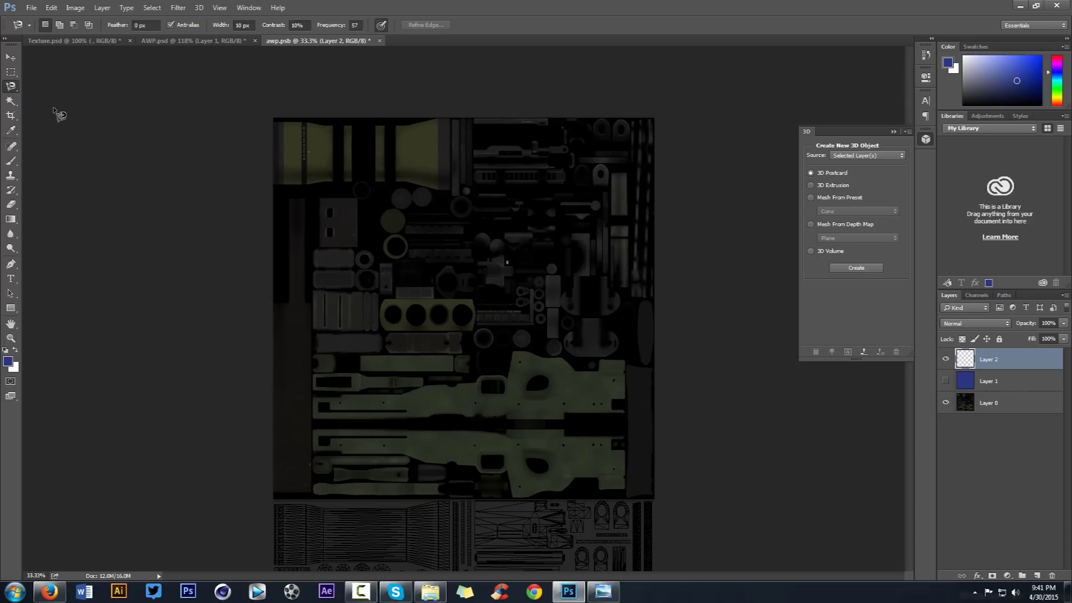
click(620, 363)
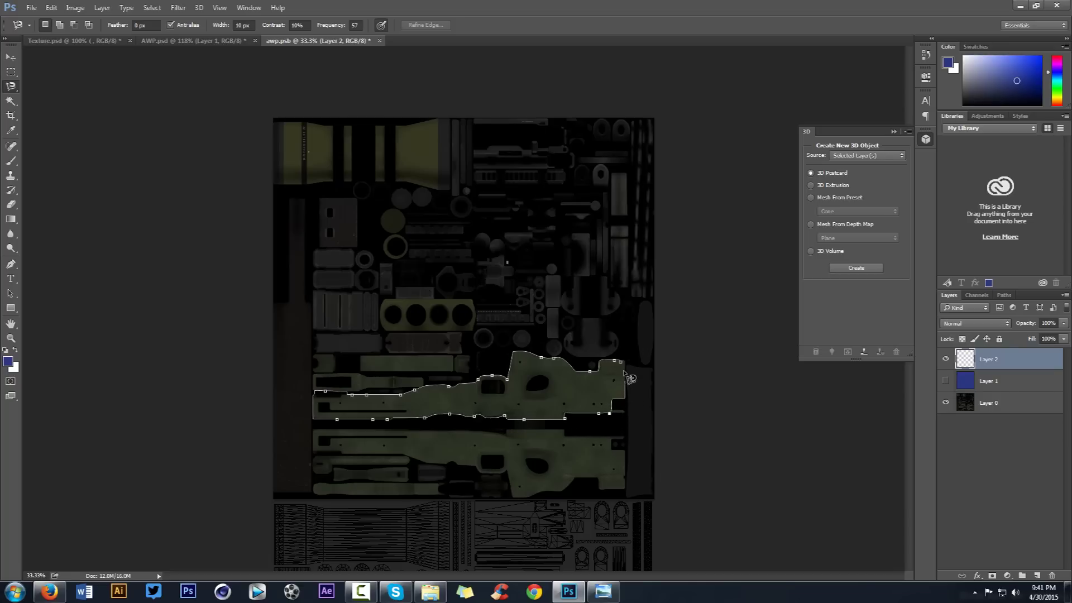
key(Return)
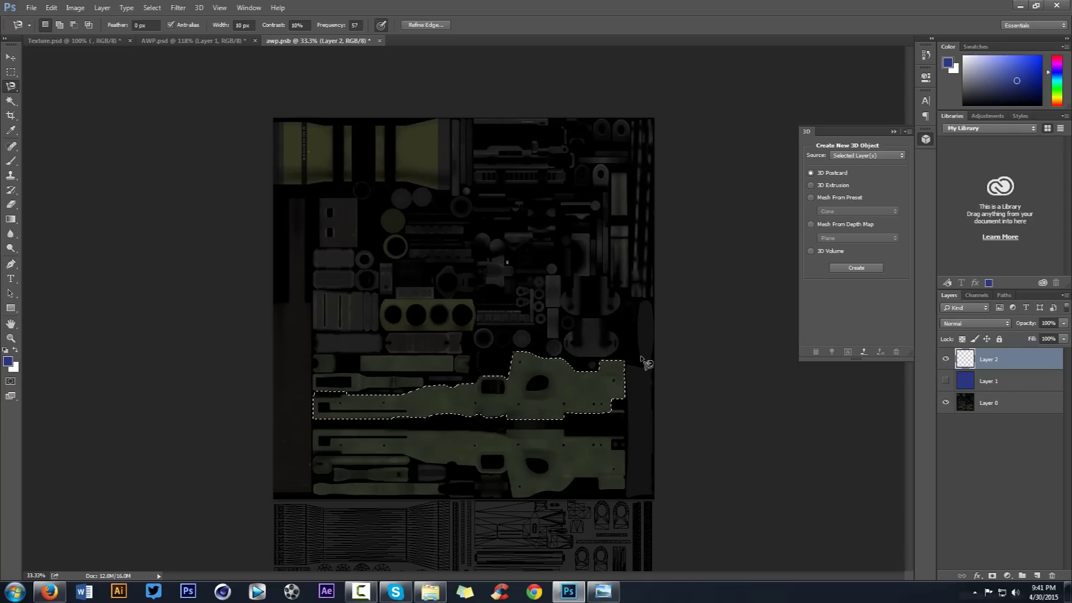
Step: Fill the stock selection with grey #9a9a9a and deselect
right_click(647, 363)
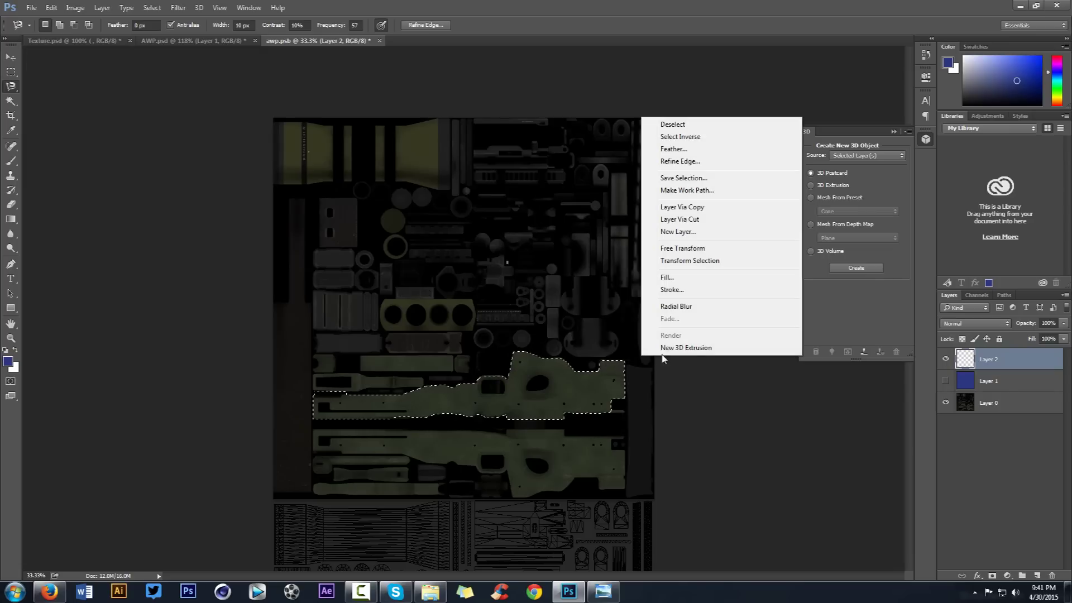
click(688, 276)
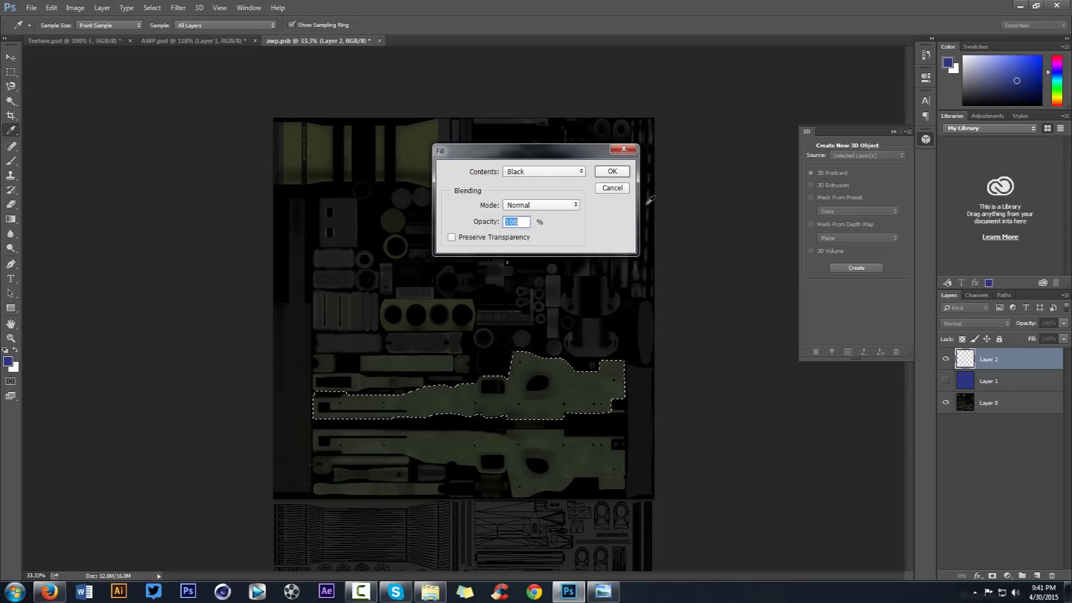
click(581, 171)
click(539, 200)
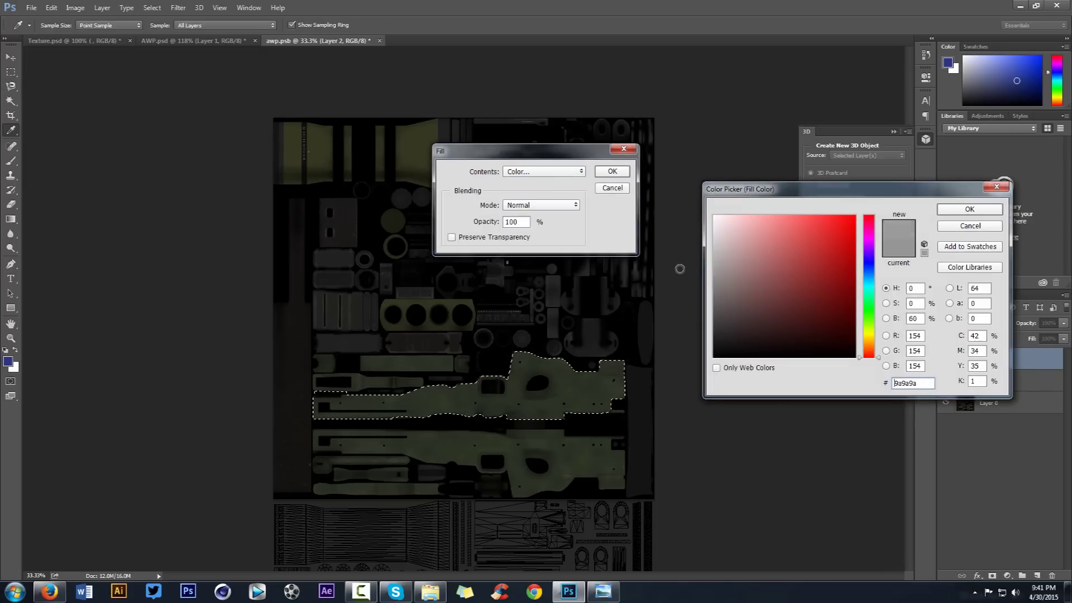
click(952, 210)
click(613, 172)
right_click(595, 225)
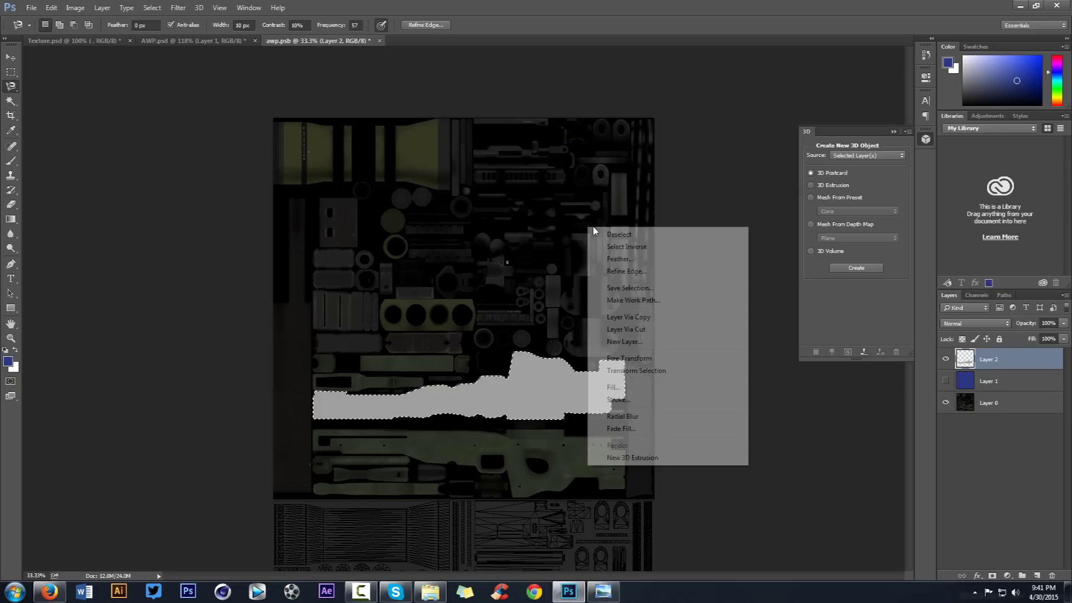
click(627, 237)
key(v)
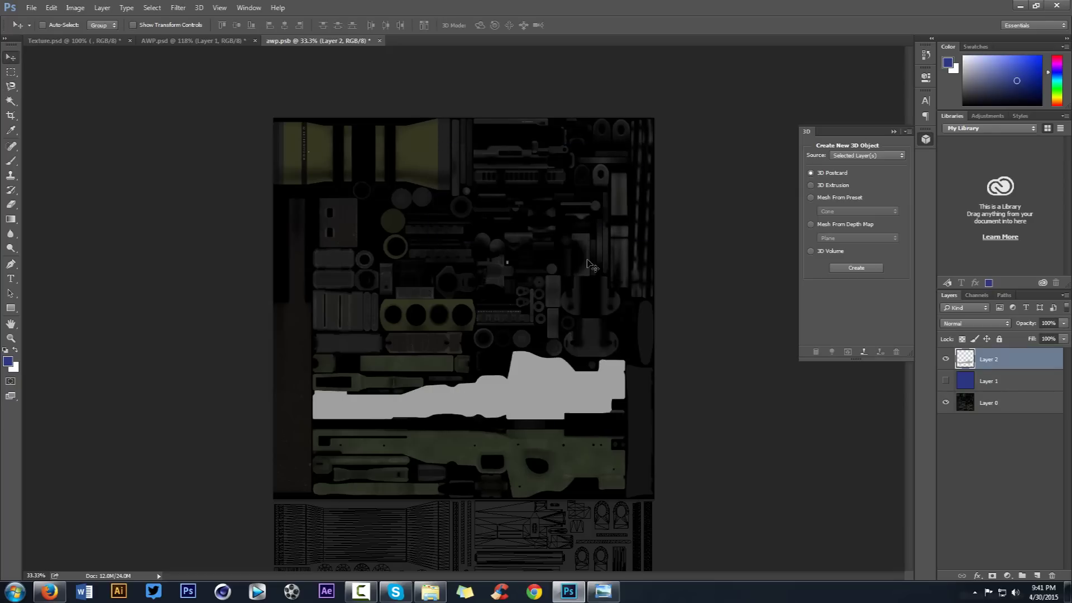
Step: Save awp.psb so the 3D rifle updates, then return to the texture sheet
key(ctrl+s)
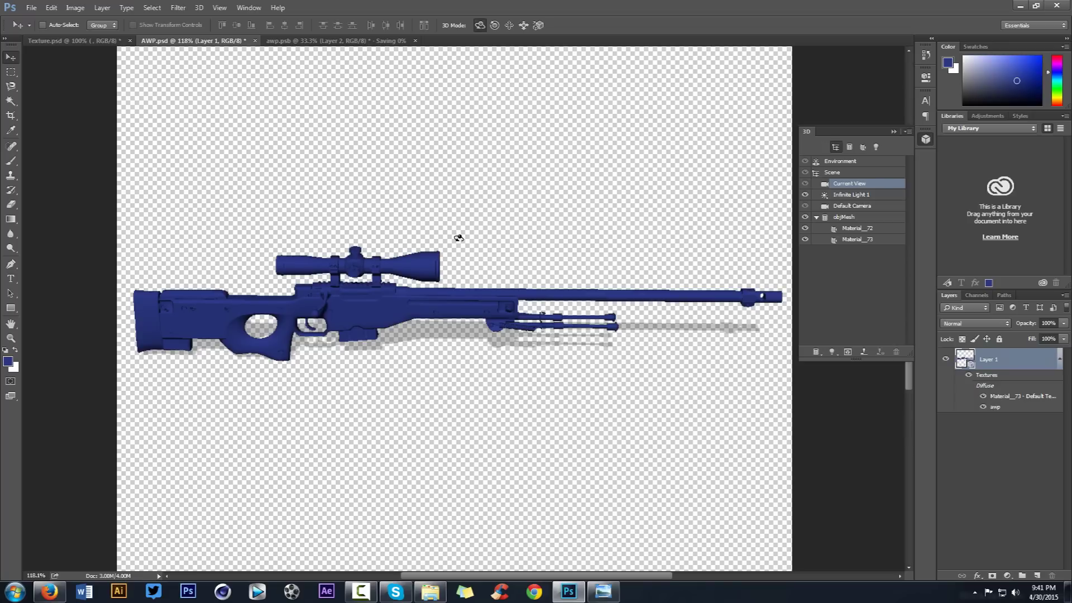
click(459, 240)
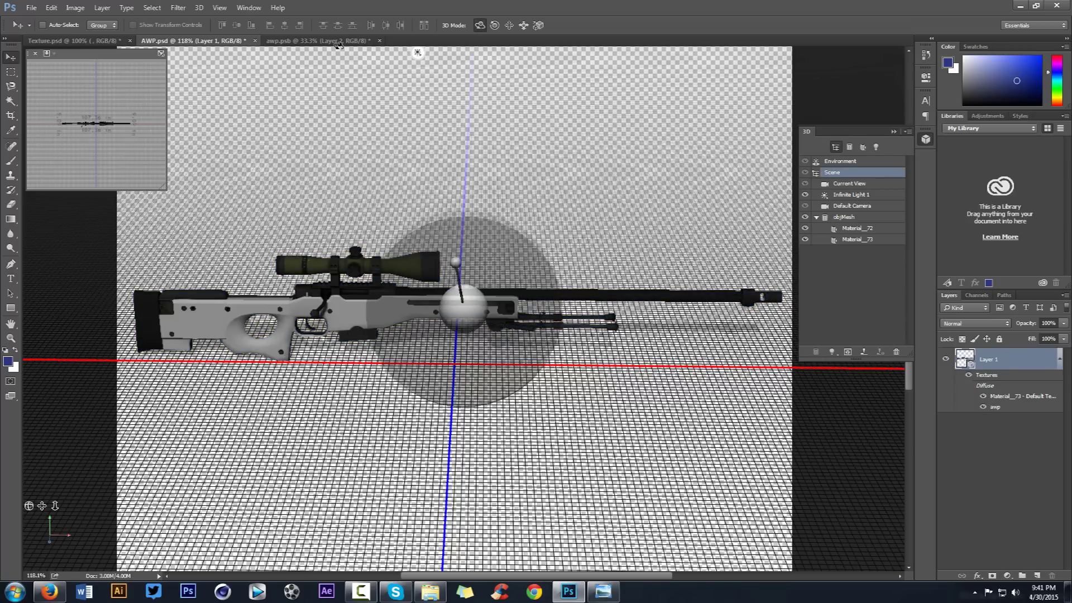
click(318, 41)
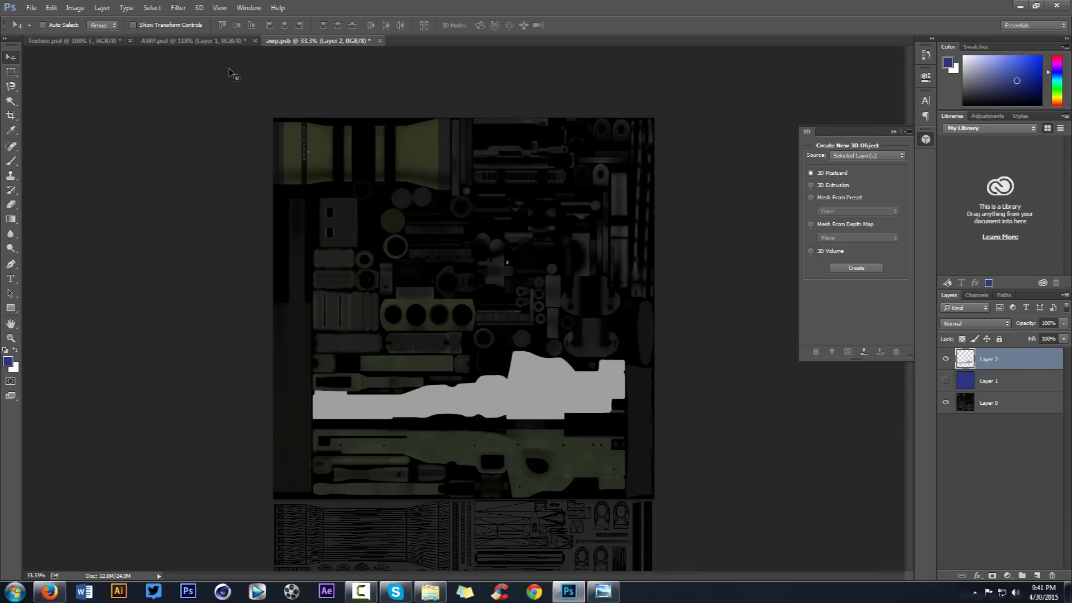
Step: Rename Layer 2 to '1 Side'
click(177, 41)
click(323, 40)
double_click(988, 360)
text(! side)
key(Return)
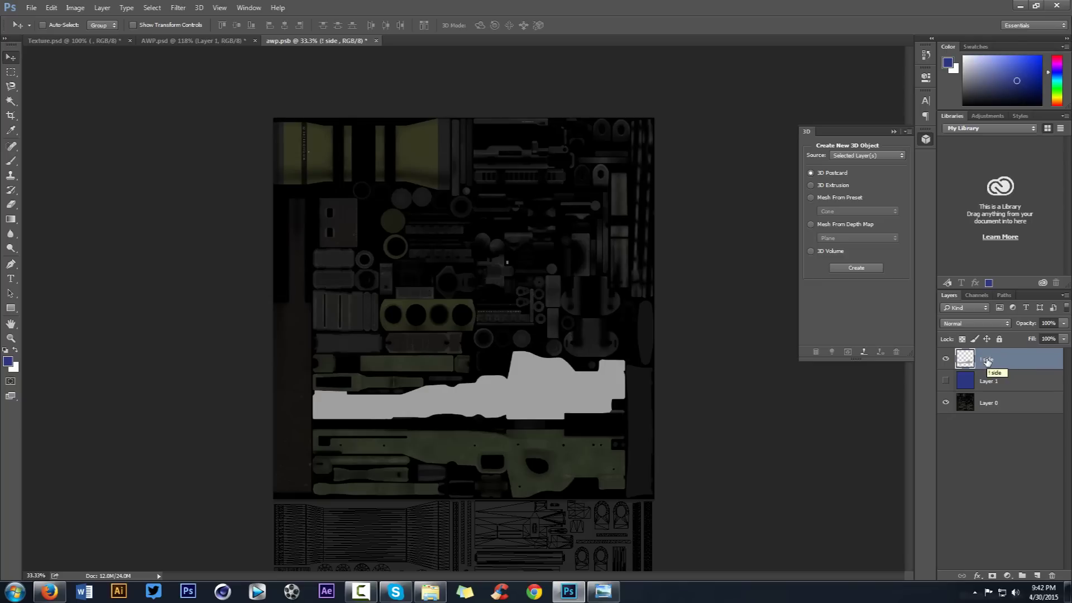
double_click(987, 360)
key(End)
text(1)
key(ctrl+a)
text(1 Side)
key(Return)
Step: Add a new layer clipped to 1 Side and marquee a tall thin strip across the body
click(1036, 575)
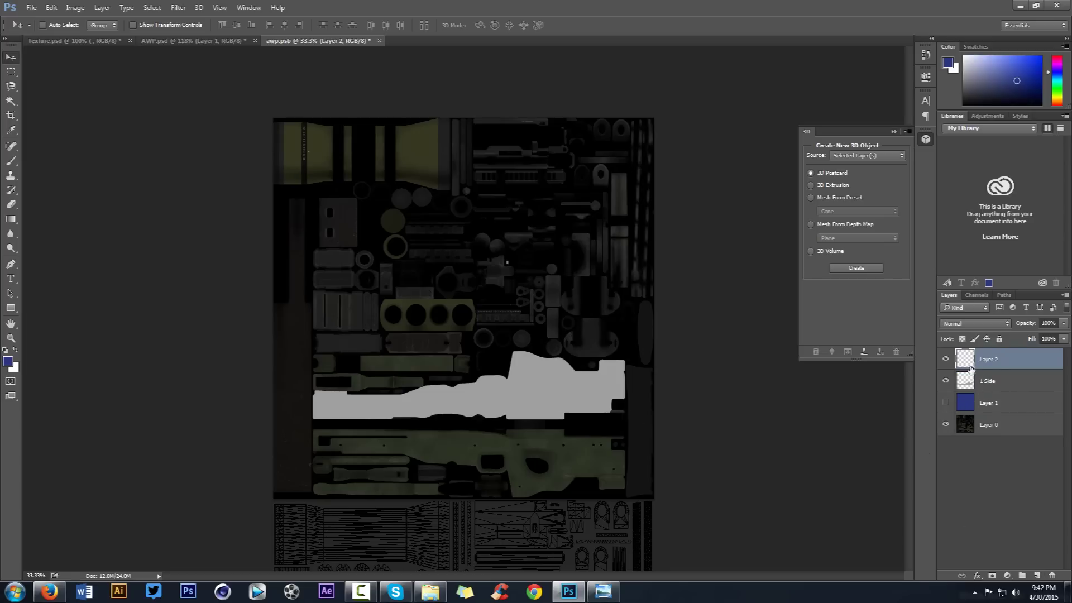
right_click(1002, 360)
click(875, 272)
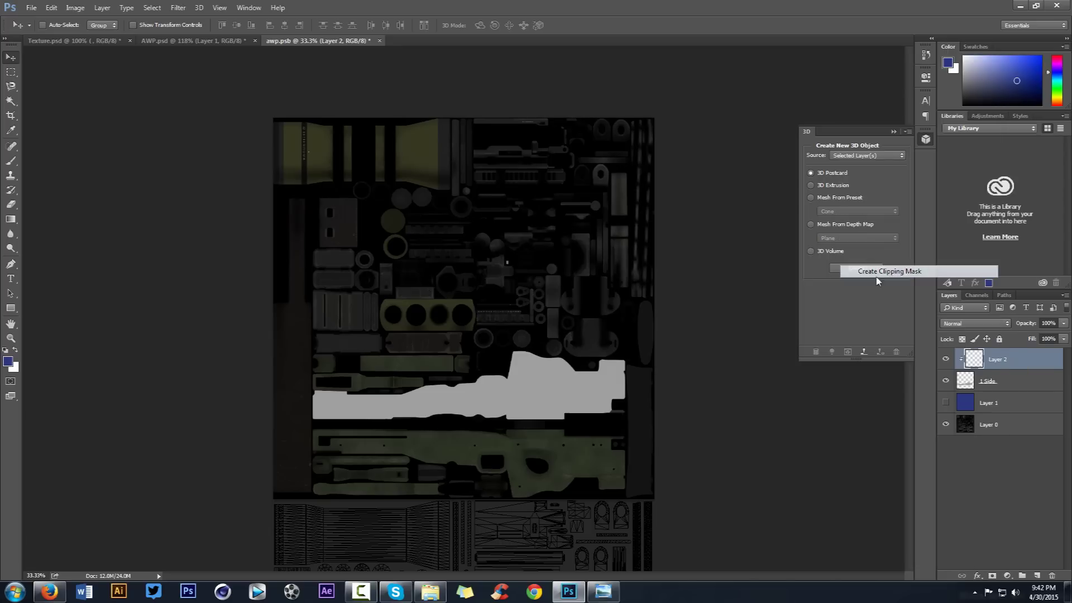
key(m)
drag(526, 327, 512, 449)
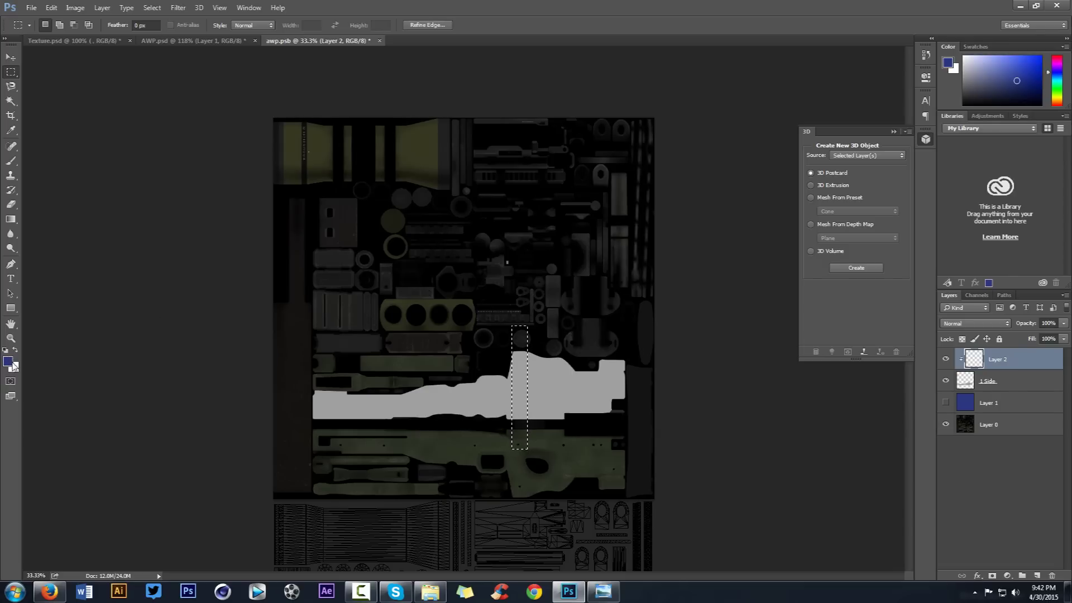
Step: Set the foreground colour to orange #c34f22
click(11, 363)
click(869, 351)
click(834, 242)
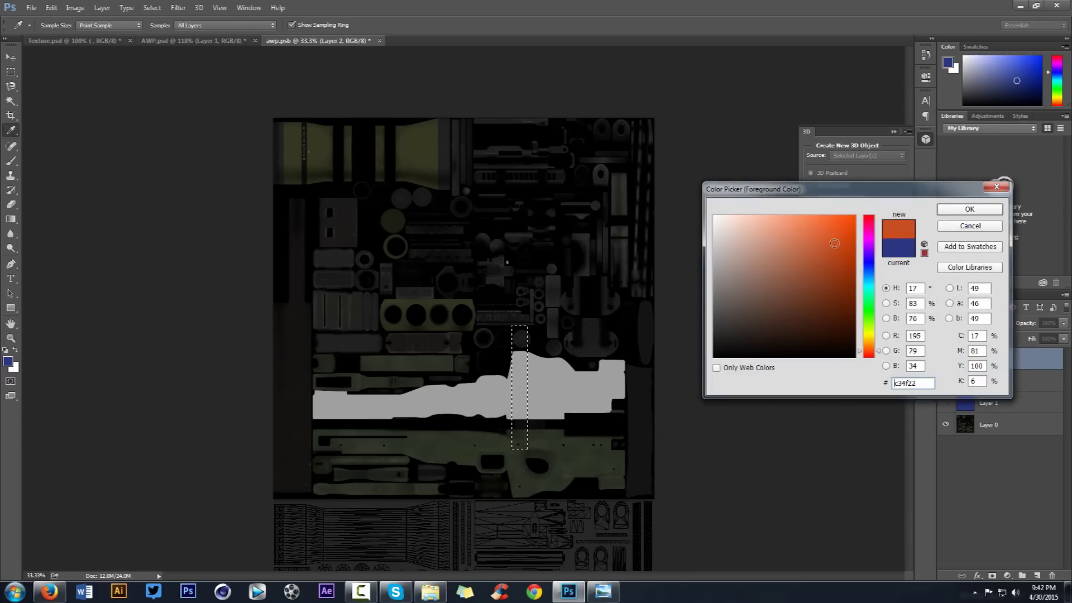
click(962, 211)
Step: Rotate the strip selection 25°, fill it orange, deselect, and save to preview on the rifle
right_click(539, 340)
click(590, 485)
drag(553, 335, 572, 352)
key(Return)
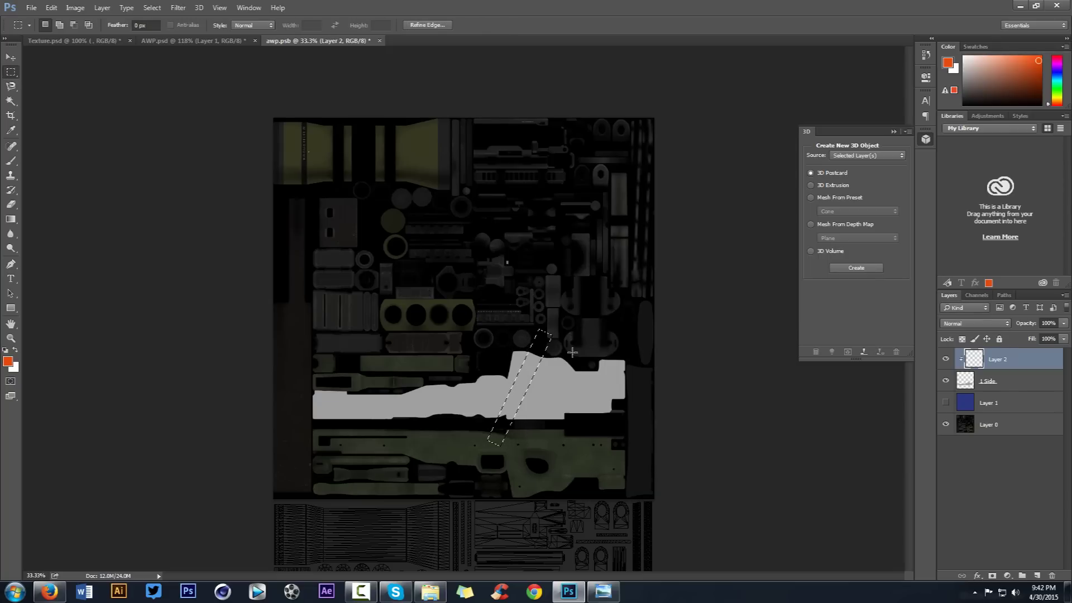
key(alt+BackSpace)
key(ctrl+d)
key(ctrl+s)
click(170, 41)
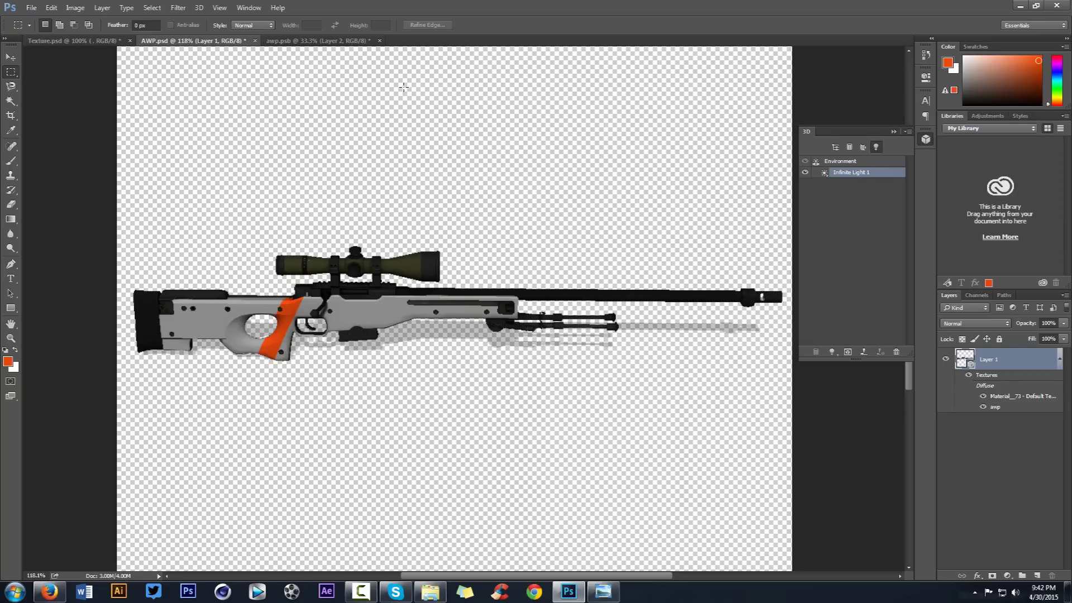
Step: Move the orange stripe left on awp.psb and preview its new position on the 3D rifle
click(290, 41)
key(v)
drag(563, 396, 531, 394)
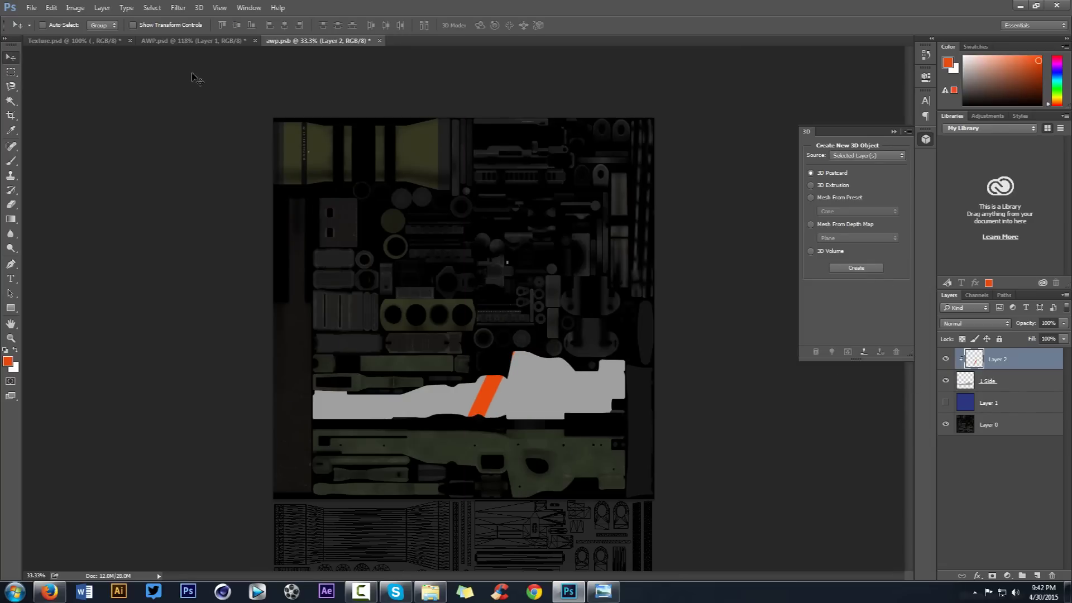
click(193, 41)
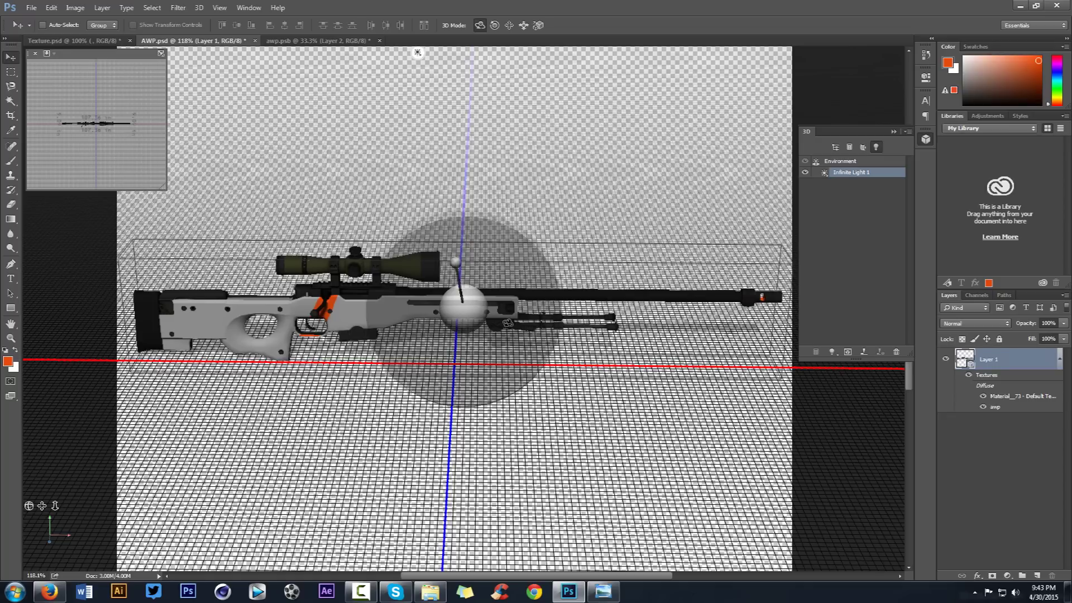
click(312, 41)
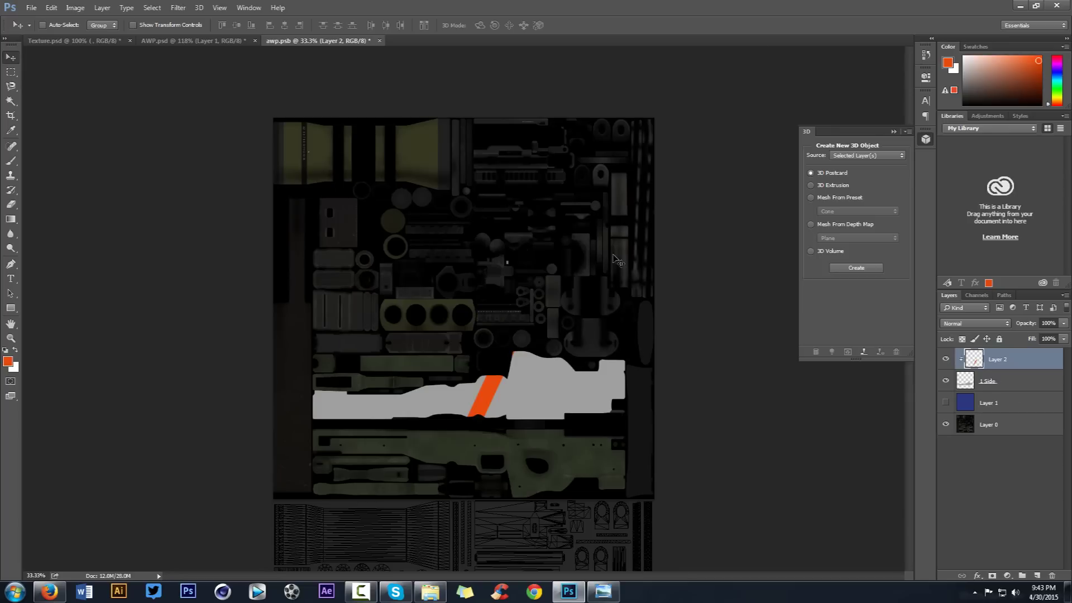
Step: Delete the orange stripe layer and glance at the AWP Doppler reference image
key(Delete)
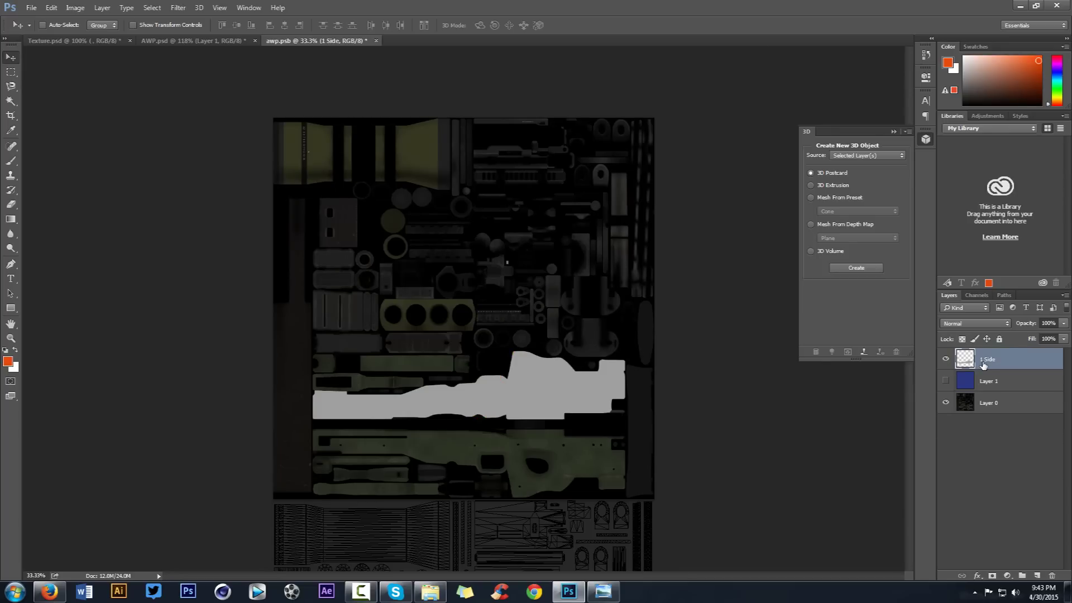
click(603, 592)
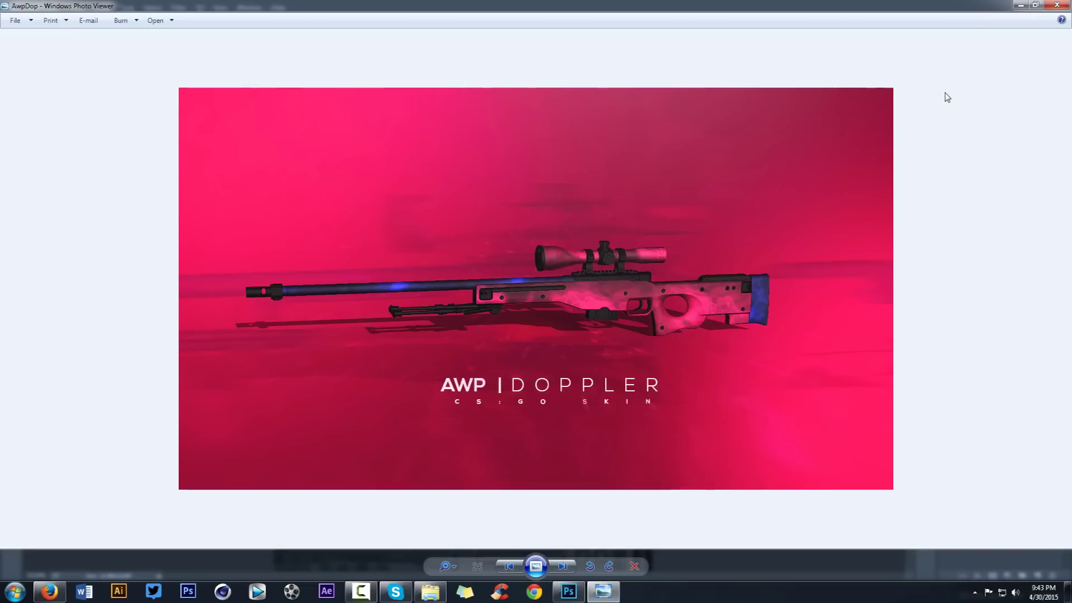
click(1020, 4)
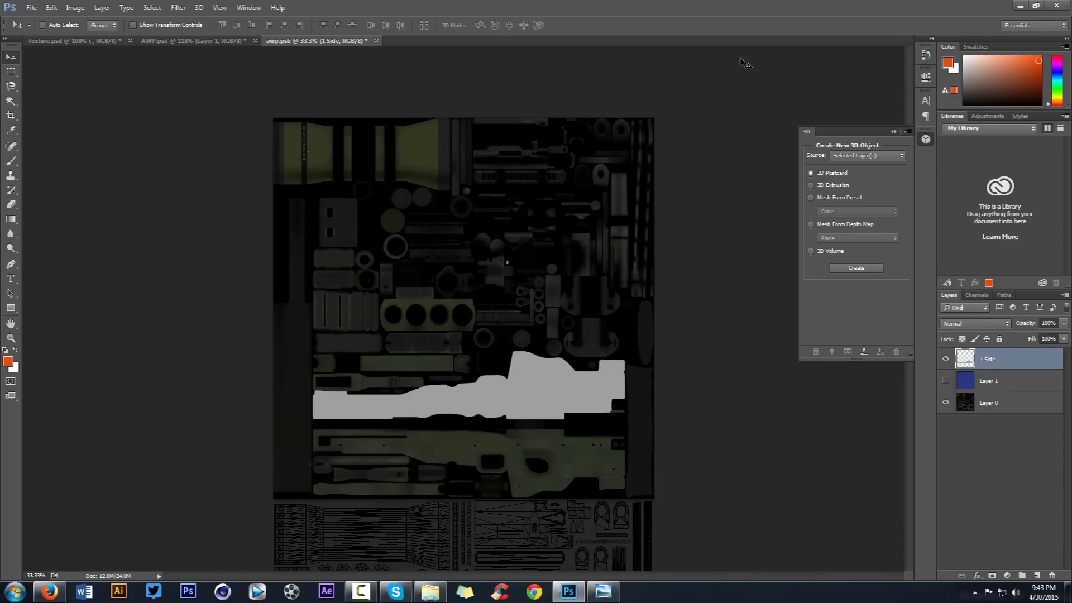
Step: Bring the purple-teal Texture.psd layer into awp.psb, enlarge it, and clip it to 1 Side
click(86, 42)
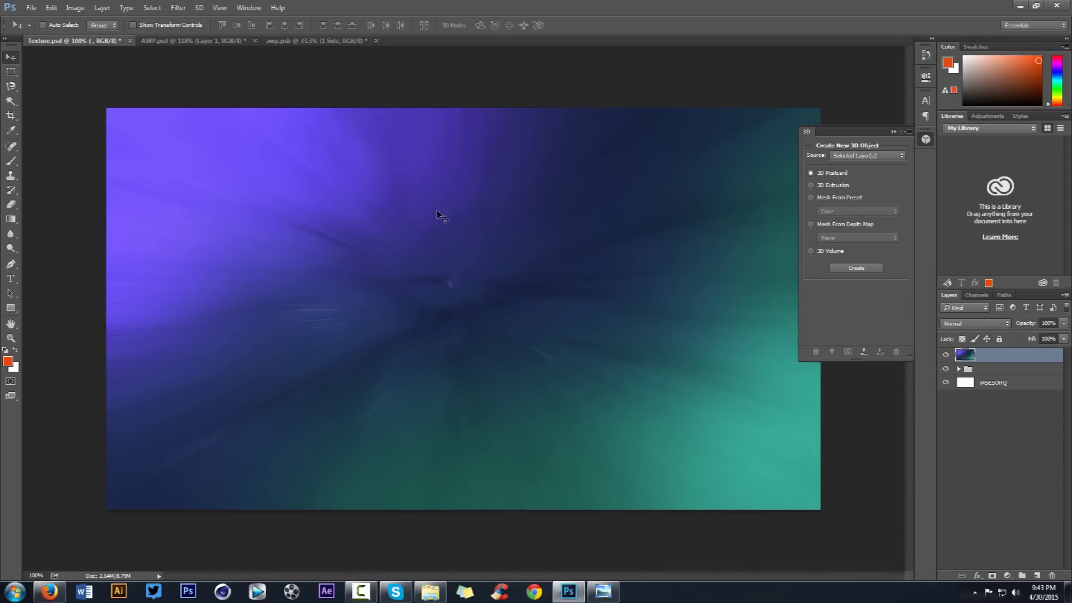
drag(436, 213, 422, 361)
key(ctrl+t)
drag(511, 317, 606, 288)
key(Return)
drag(534, 351, 524, 352)
right_click(1004, 359)
click(895, 271)
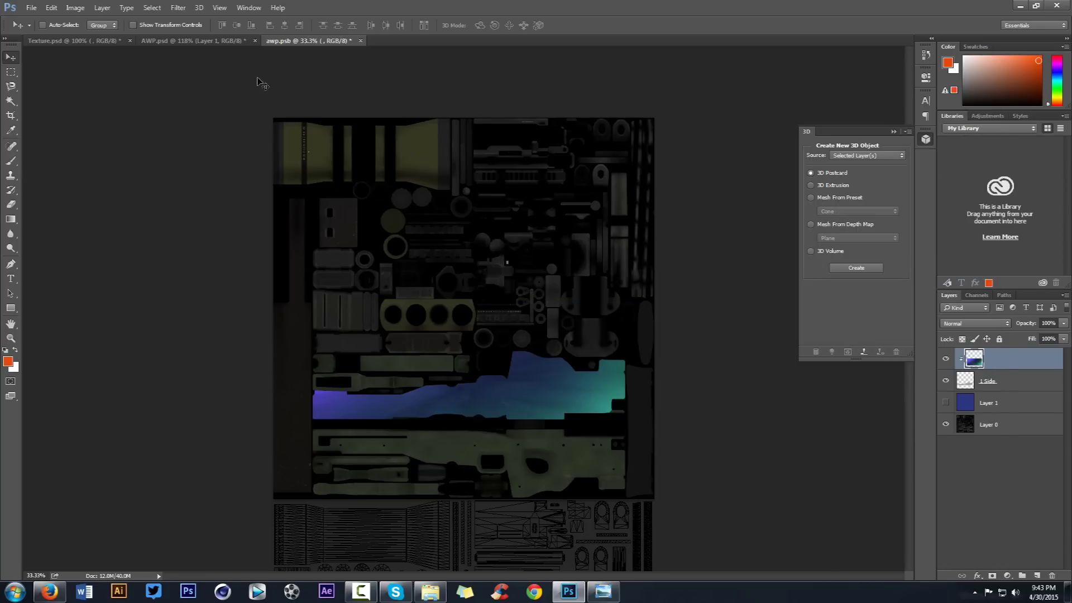
Step: Preview the gradient on the 3D rifle, then return to awp.psb
click(190, 41)
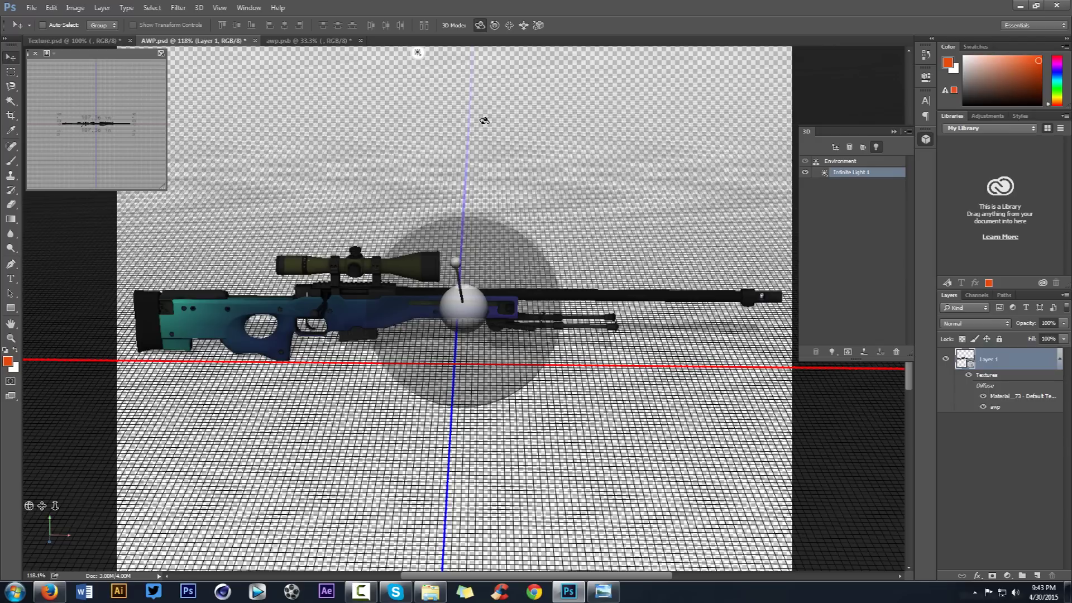
click(298, 43)
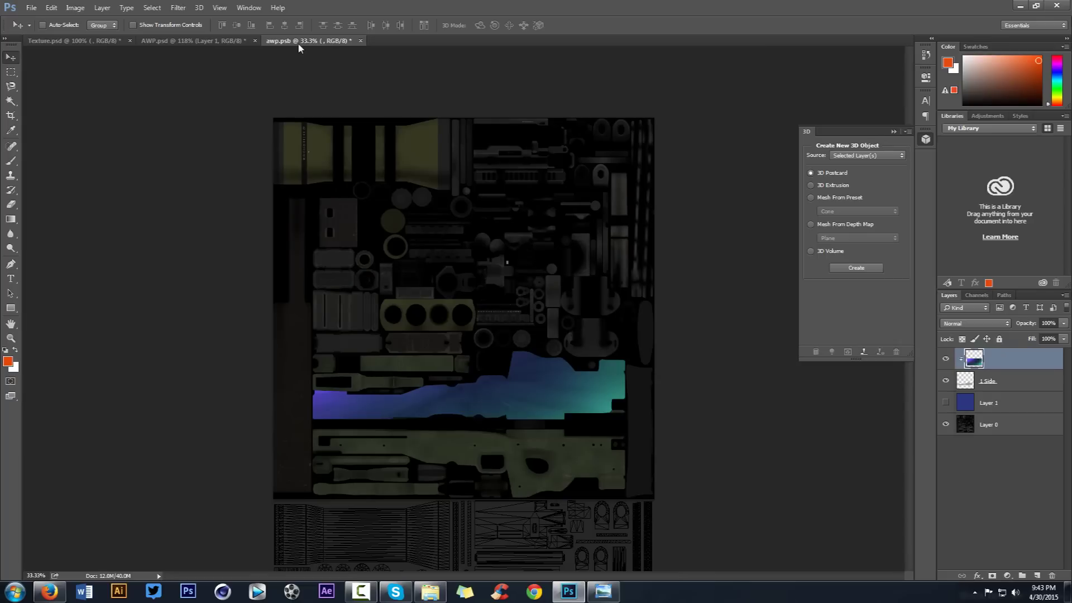
click(31, 8)
Step: Save the texture on the Desktop as awpskintut in Large Document Format (*.PSB)
click(58, 131)
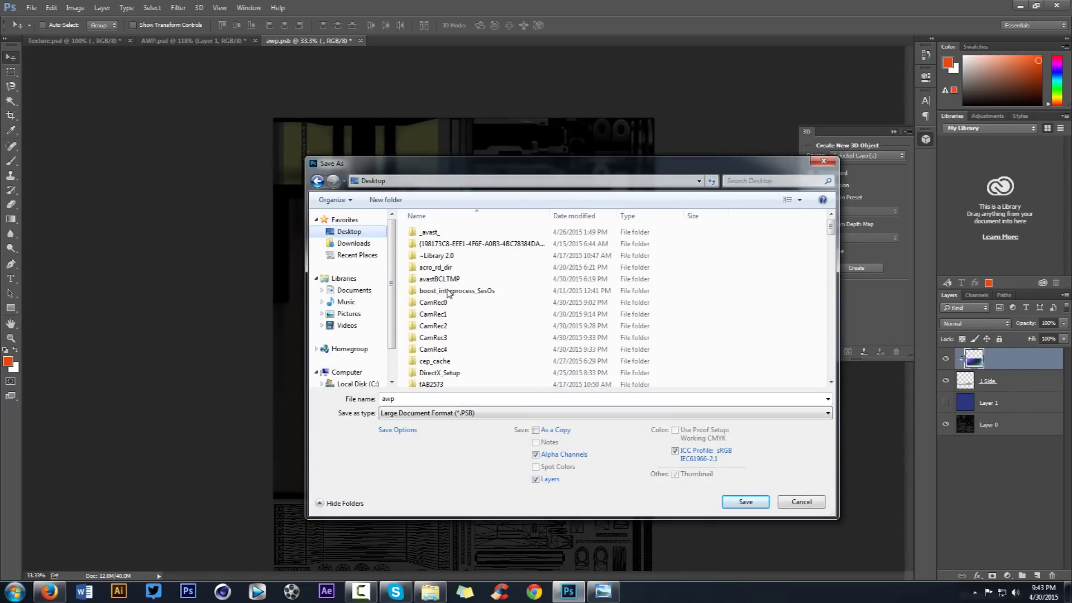
text(awpskin)
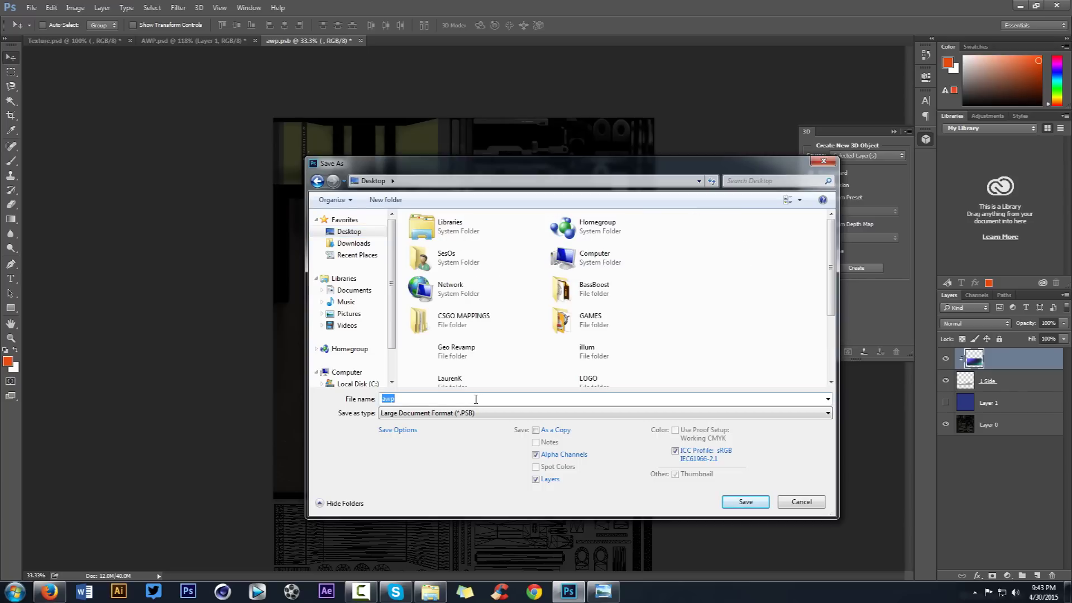
text(tut)
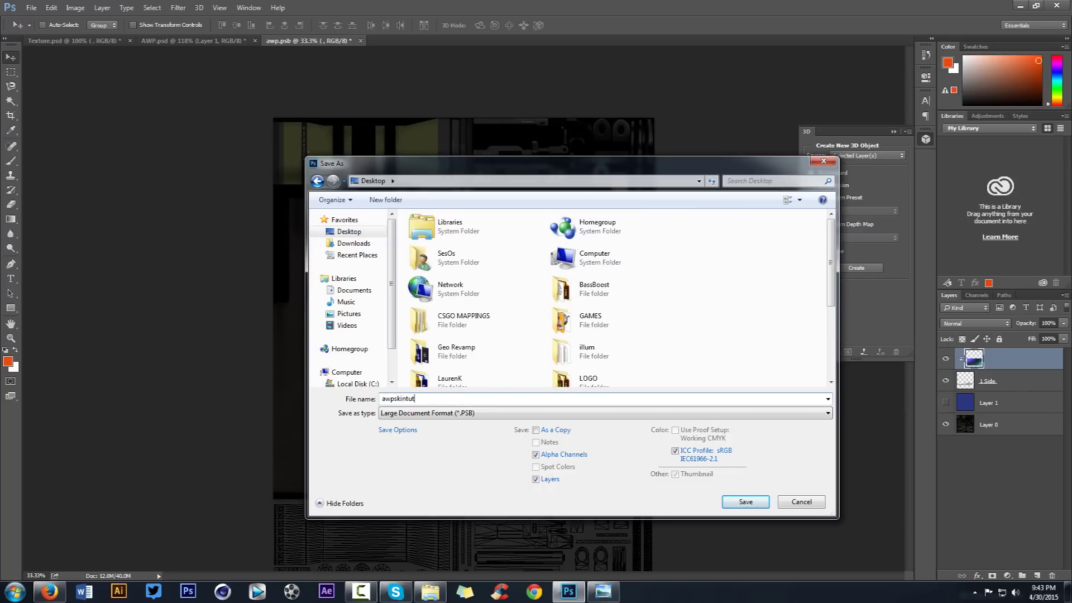
key(Return)
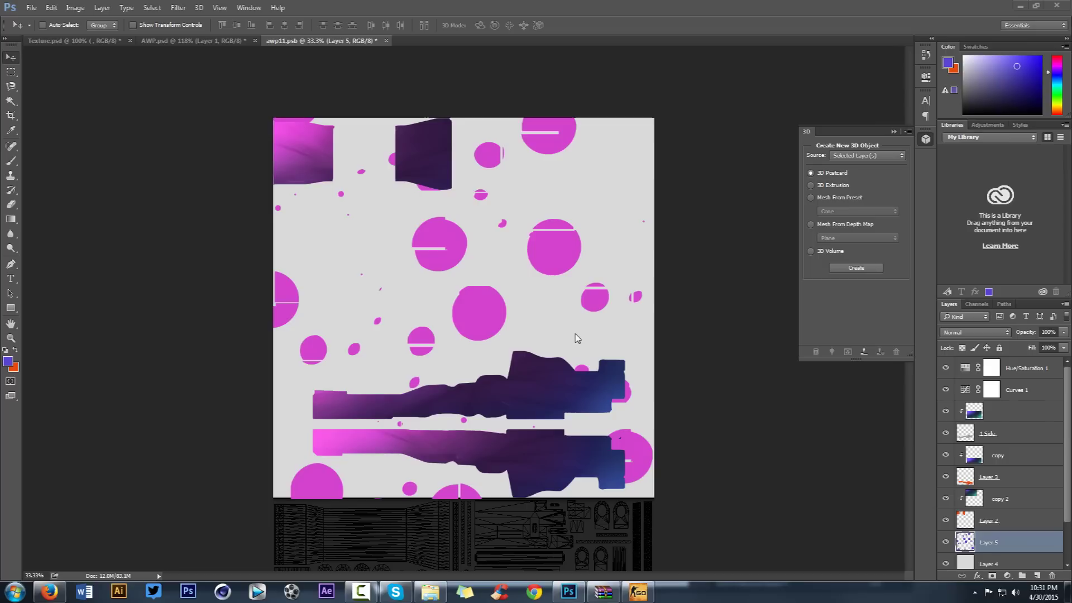
Step: Save the awp11 texture and check the updated skin on the 3D rifle
click(220, 41)
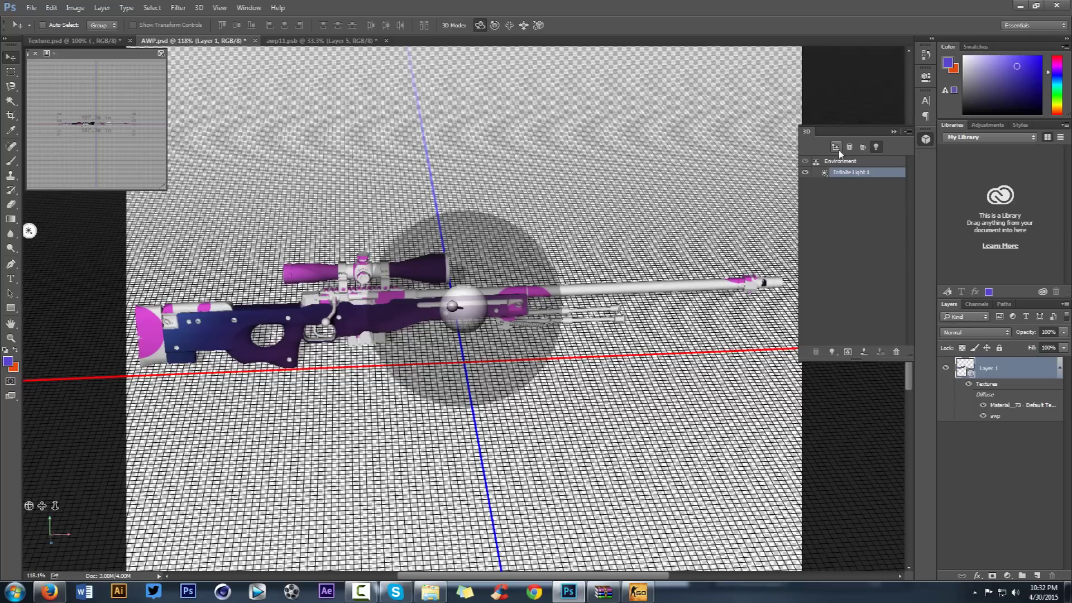
click(836, 147)
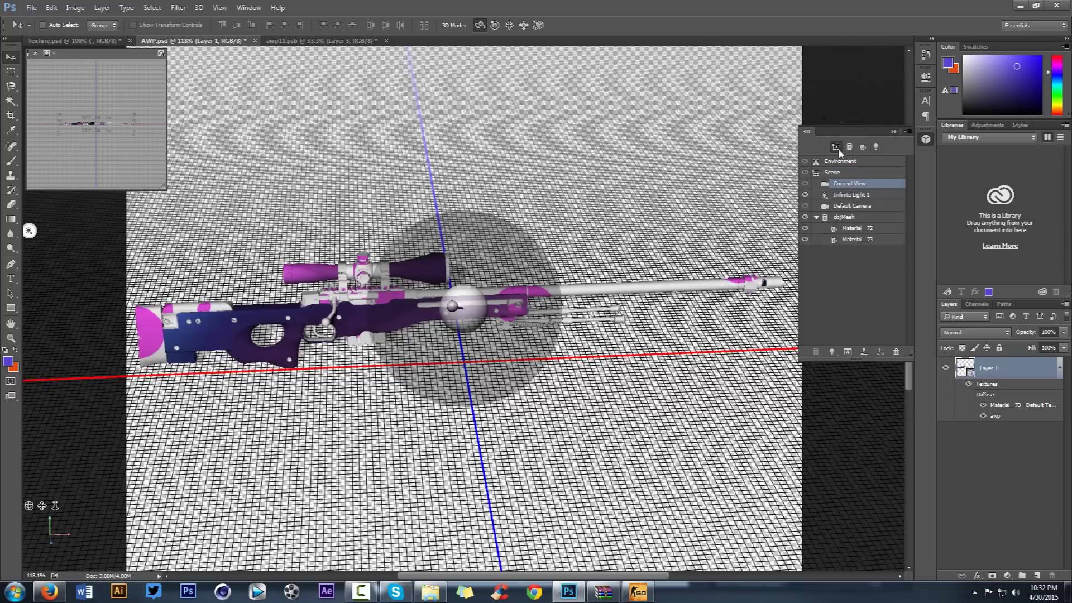
click(308, 43)
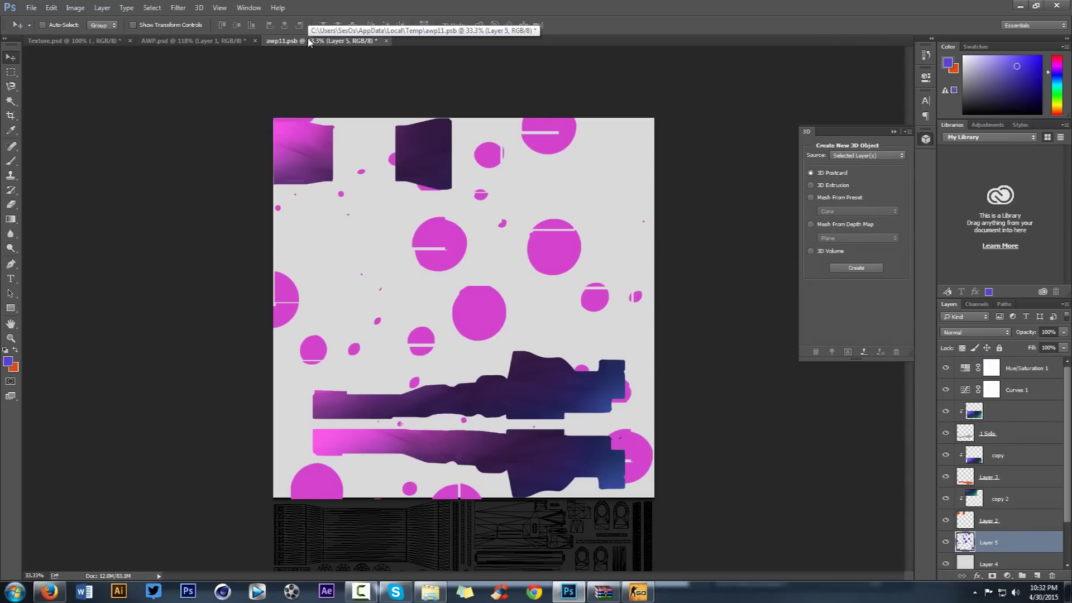
key(ctrl+s)
click(226, 43)
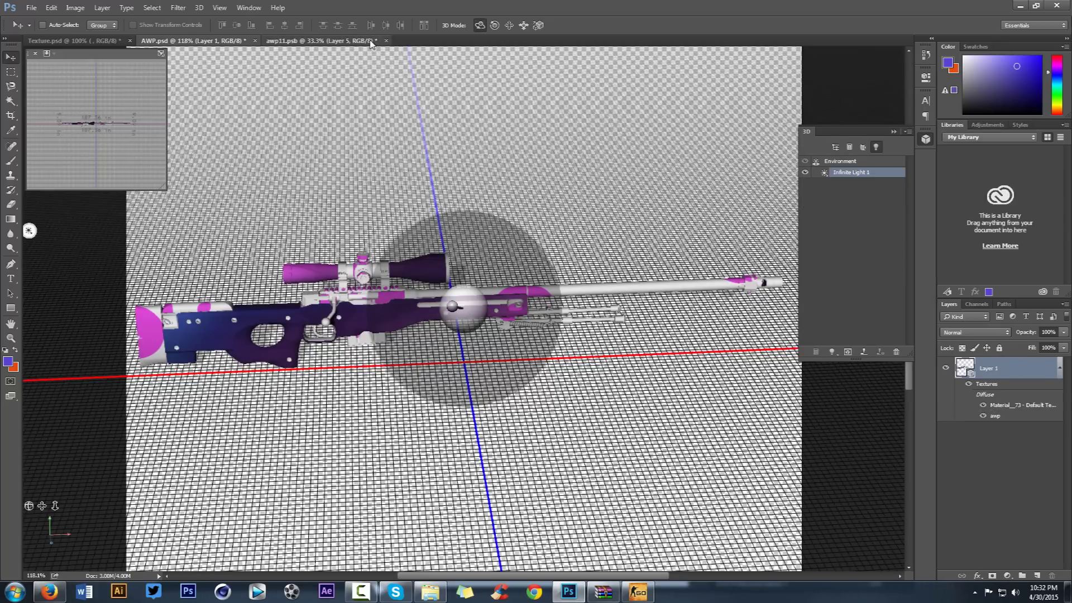
Step: Compare the 3D rifle preview with the texture, ending on the flat awp11 document
click(371, 43)
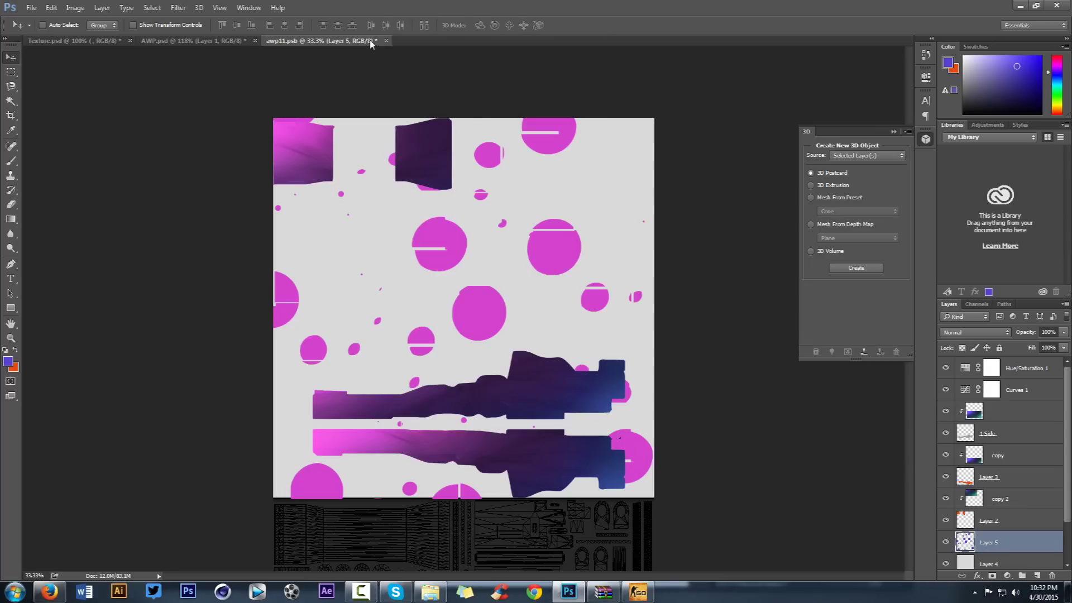
click(233, 40)
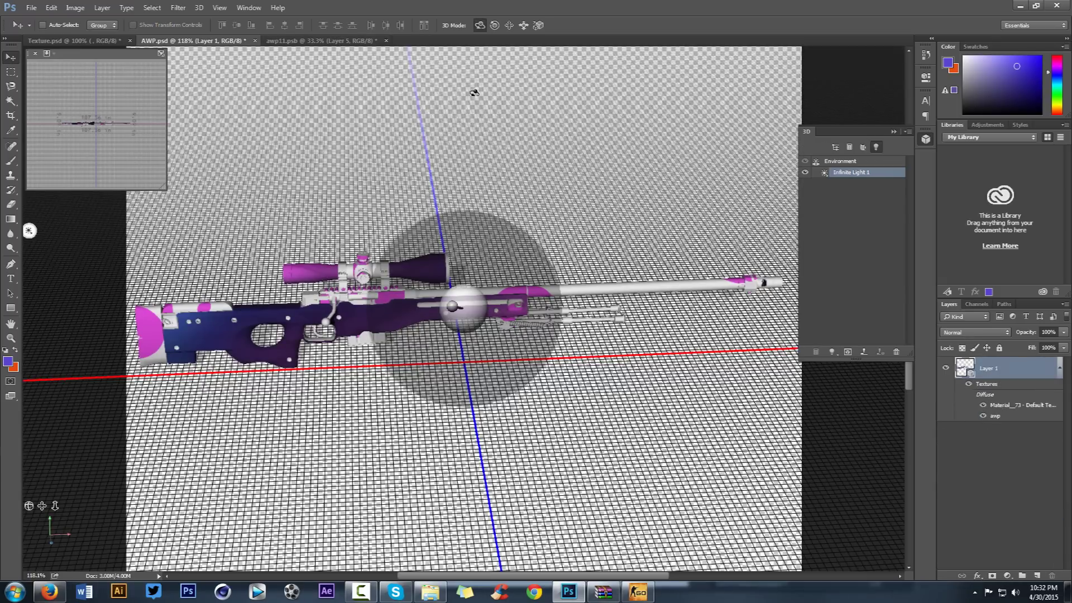
click(347, 42)
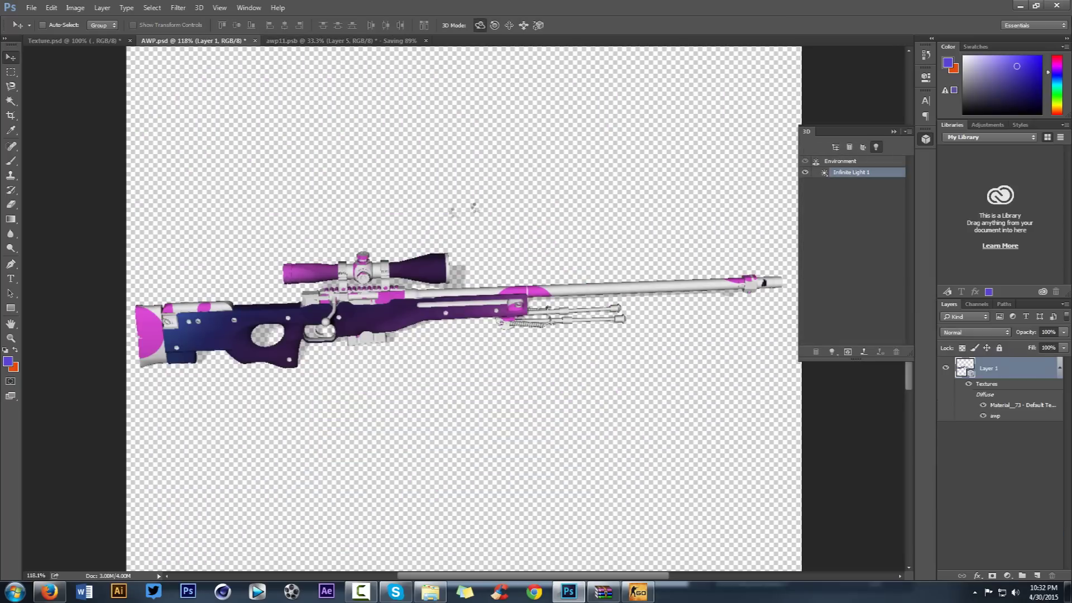
click(335, 79)
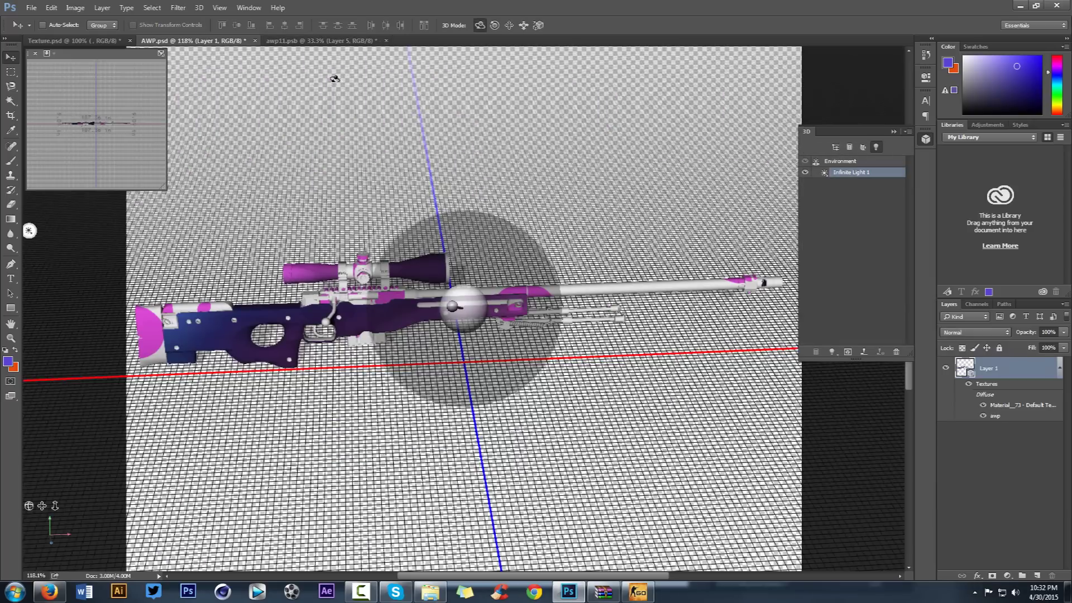
click(322, 41)
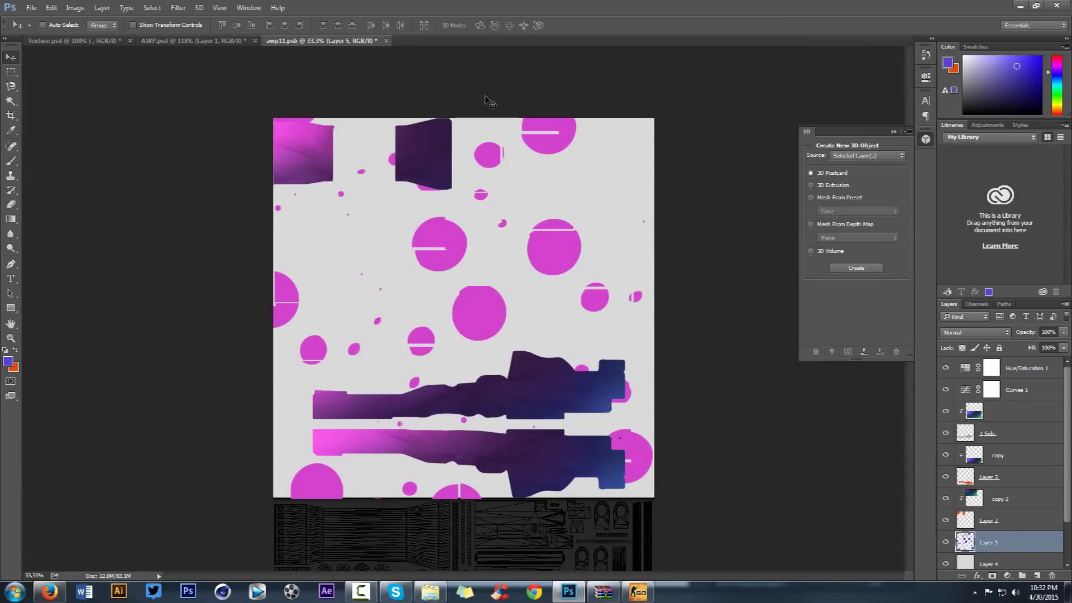
Step: Start a Save As to the Desktop with the file name Purpleawp
click(31, 8)
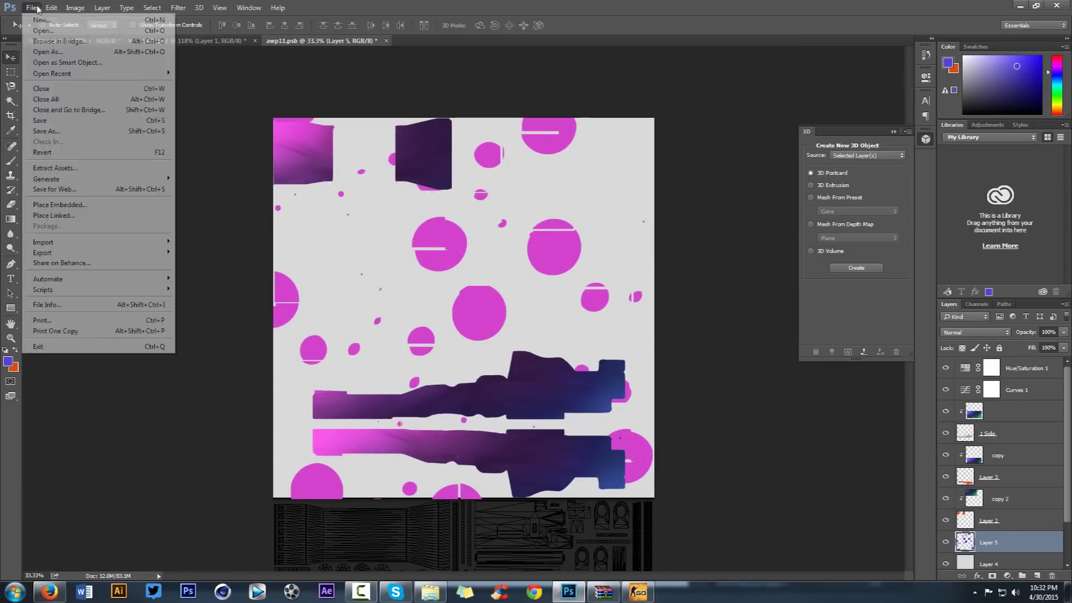
click(56, 133)
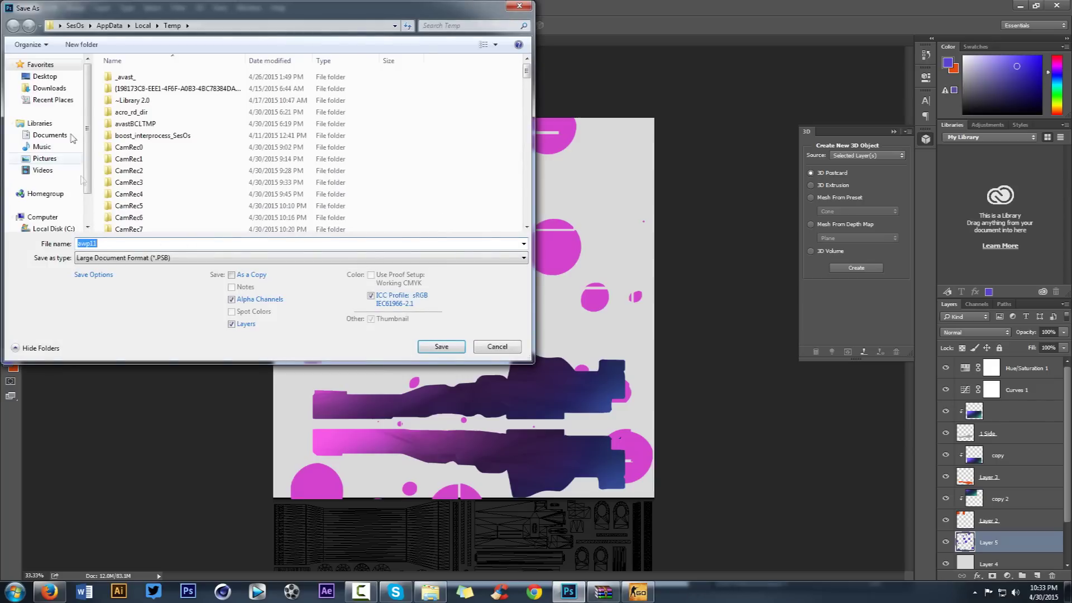
click(44, 76)
double_click(110, 242)
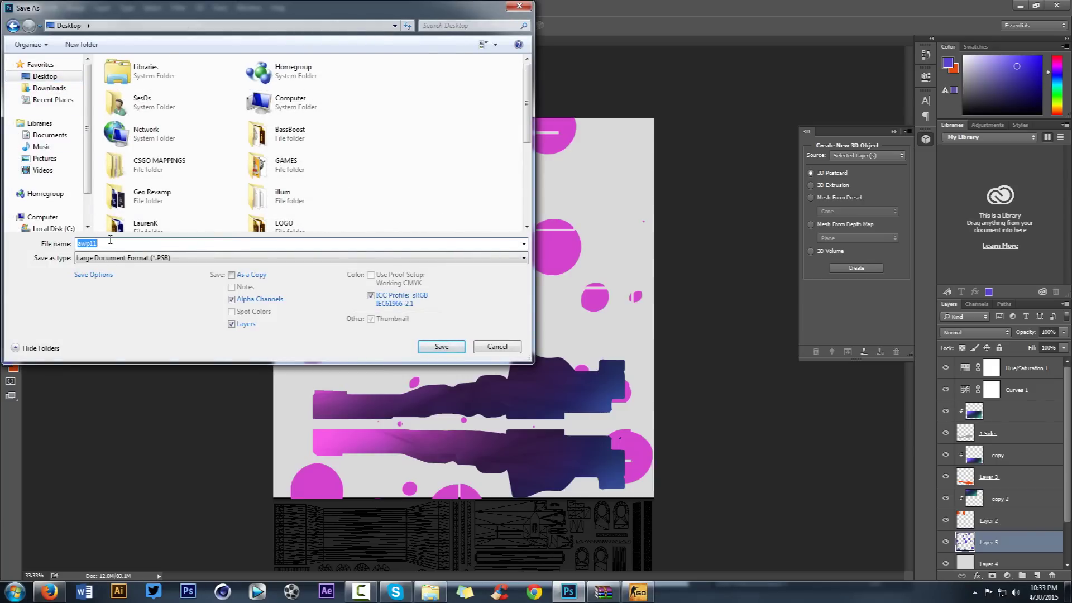
text(purple)
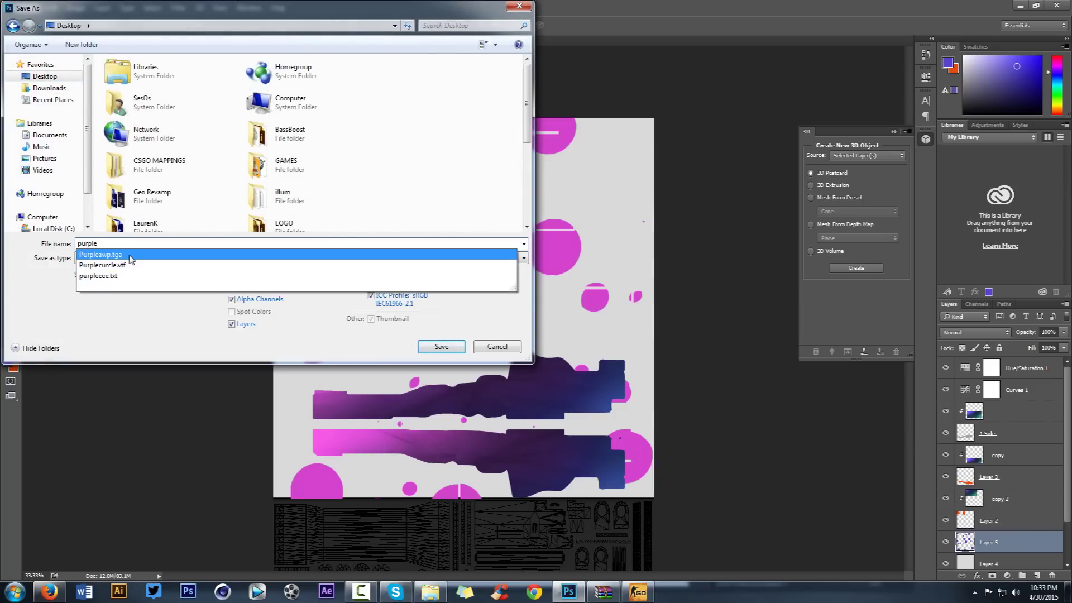
click(101, 255)
Step: Save it as a 32 bits/pixel Targa over the old file, then show the CSGO MAPPINGS folder
click(120, 258)
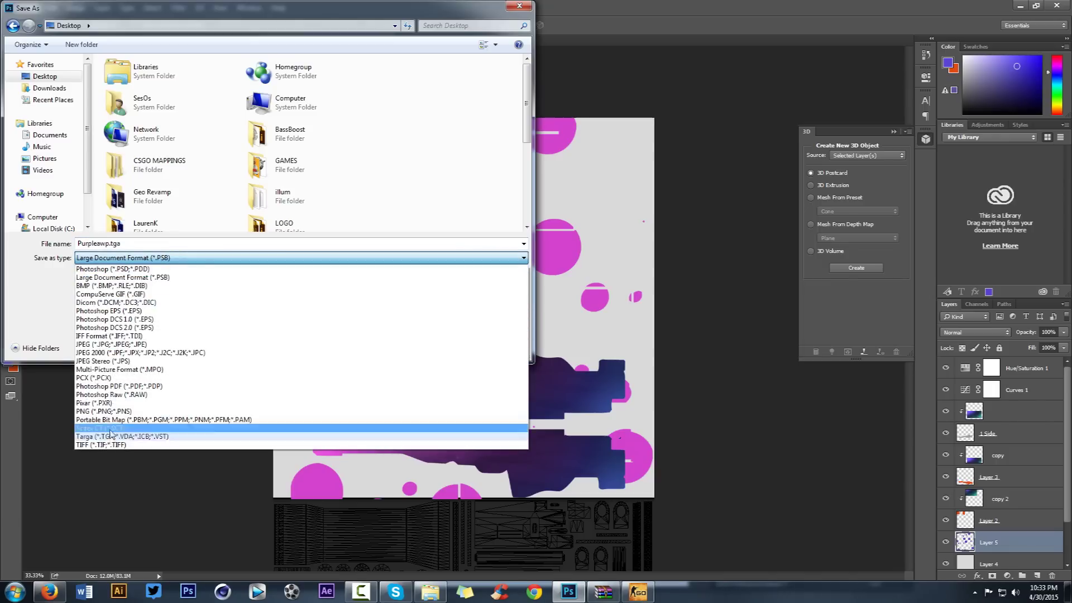
click(115, 437)
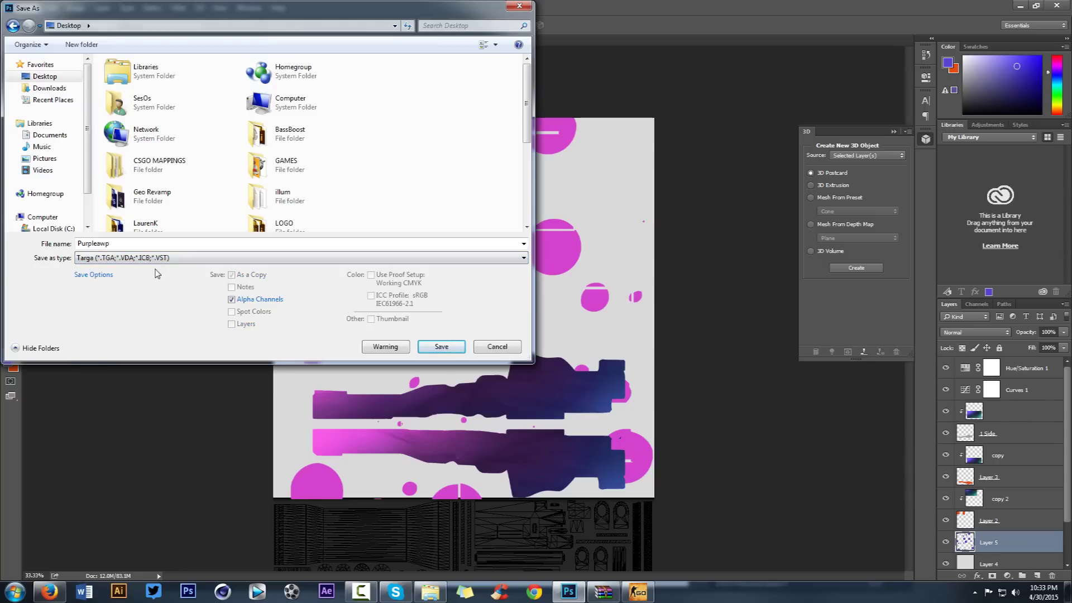
click(441, 347)
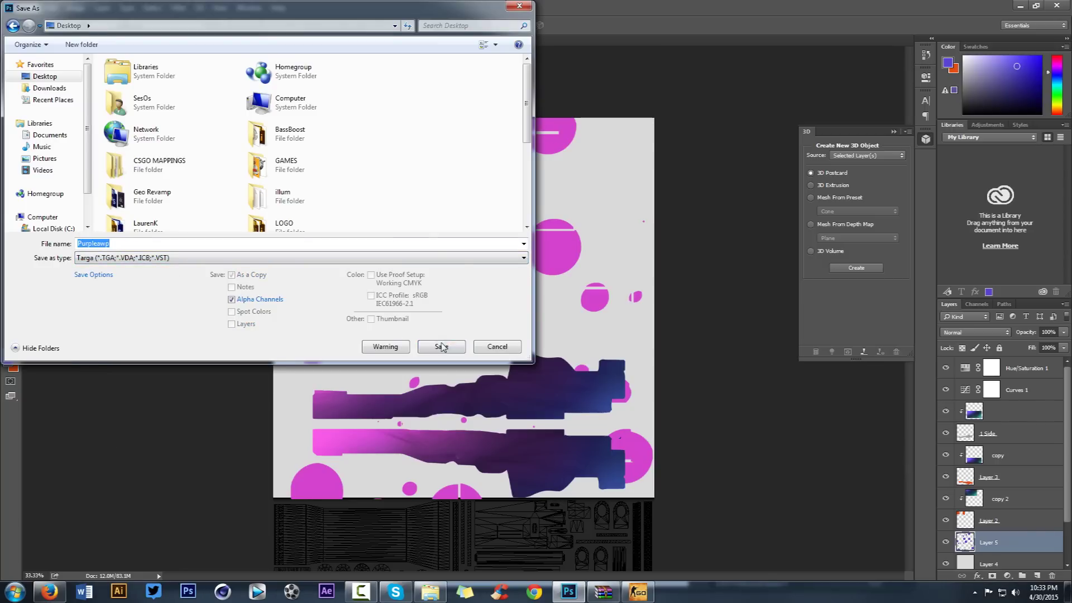
click(567, 296)
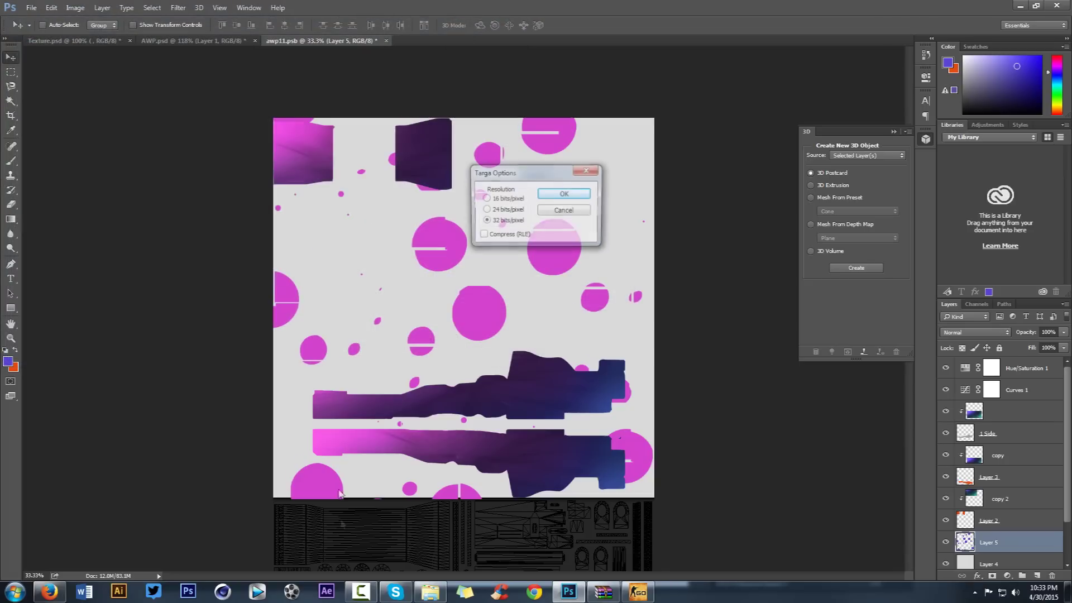
click(569, 194)
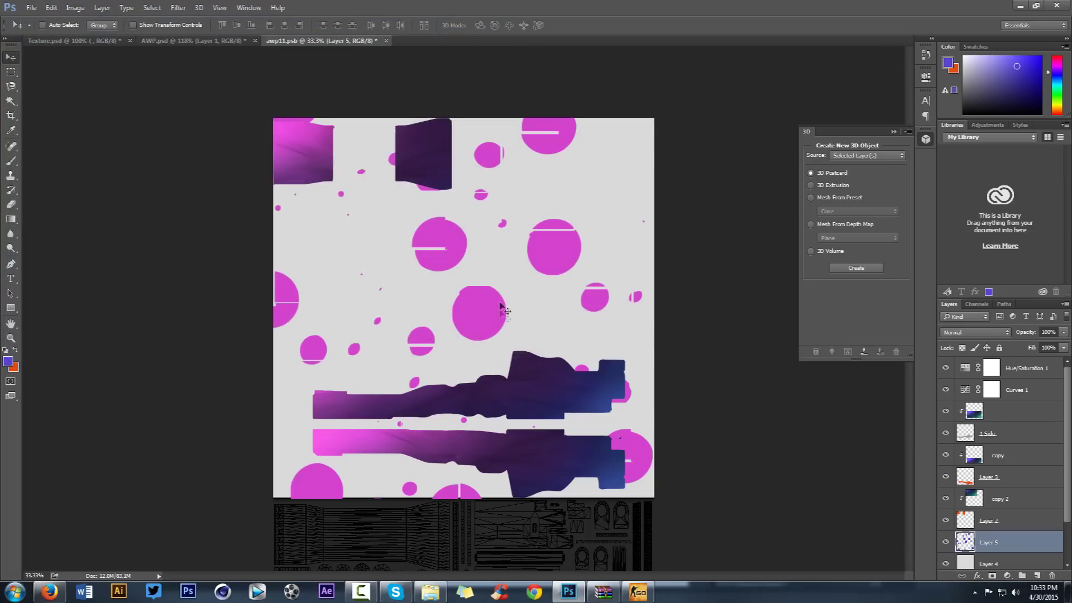
click(430, 591)
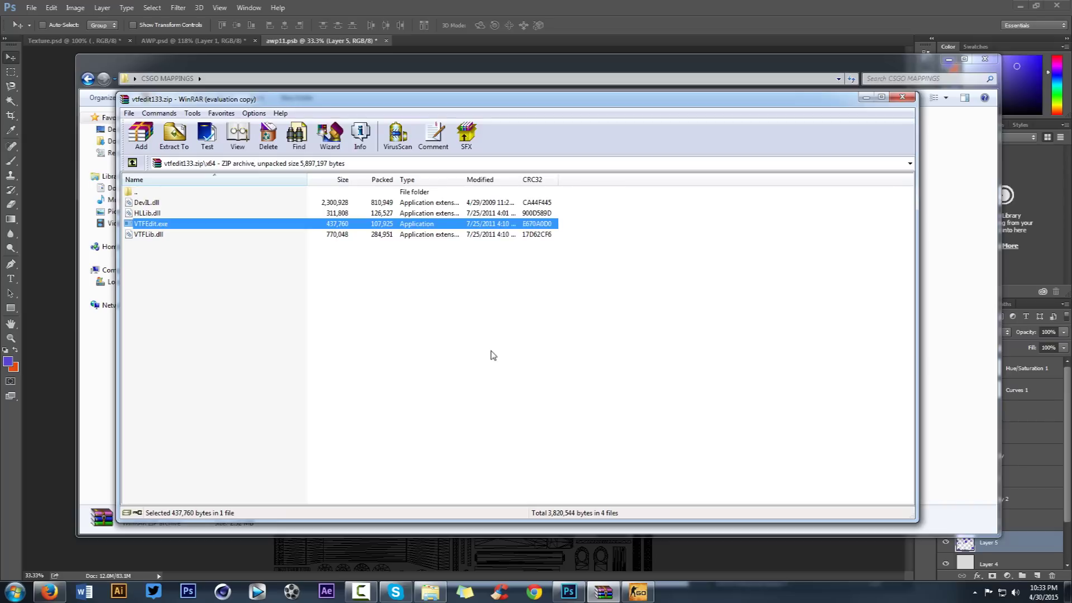
Step: Run VTFEdit.exe from vtfedit133.zip past the security warning, then minimise WinRAR and the folder
double_click(159, 225)
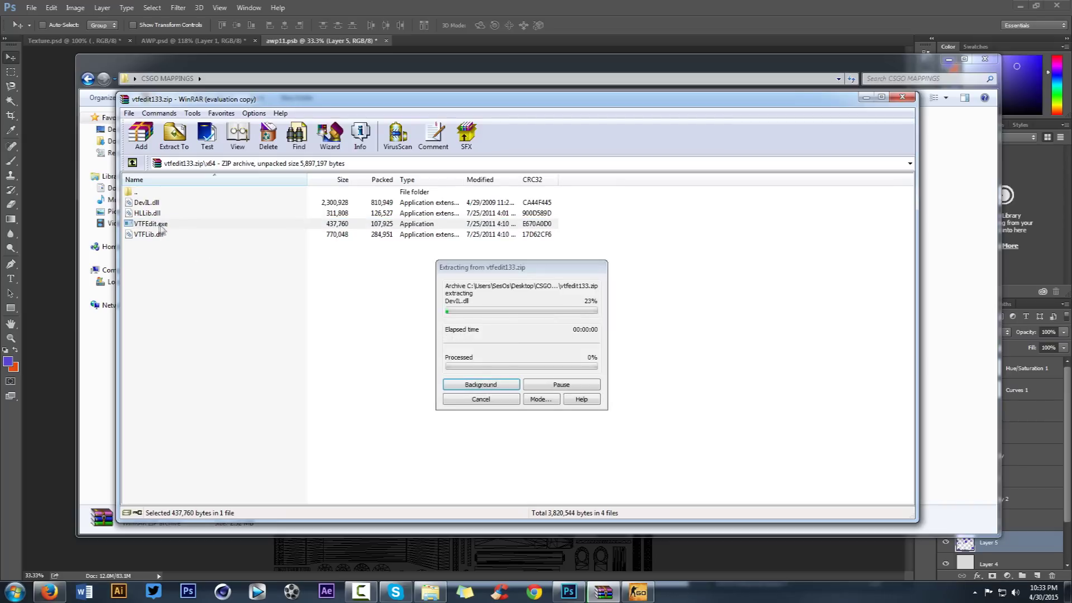
click(563, 307)
click(867, 98)
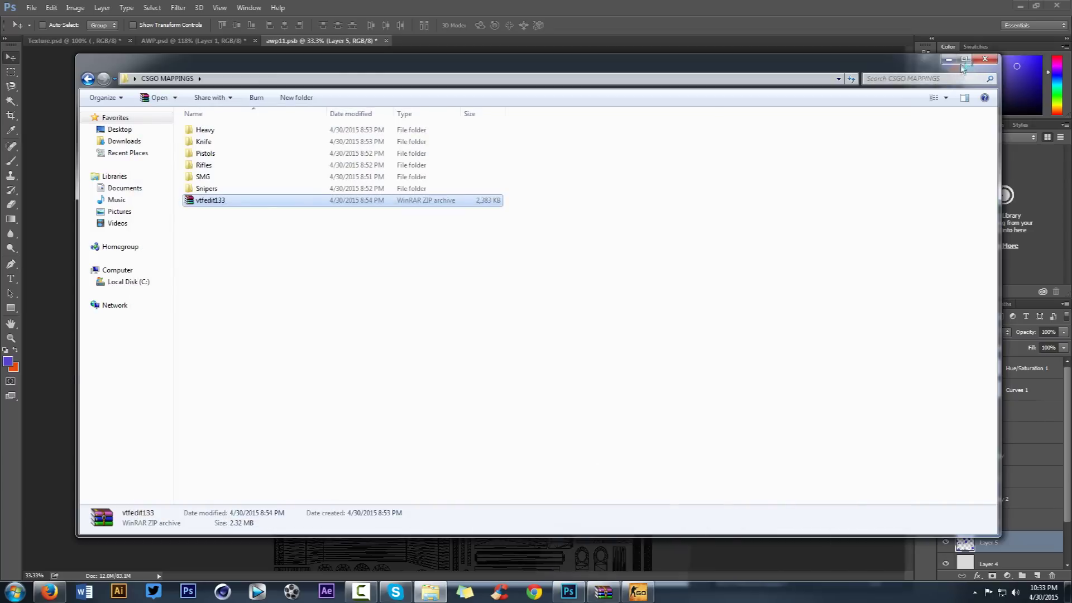
click(949, 59)
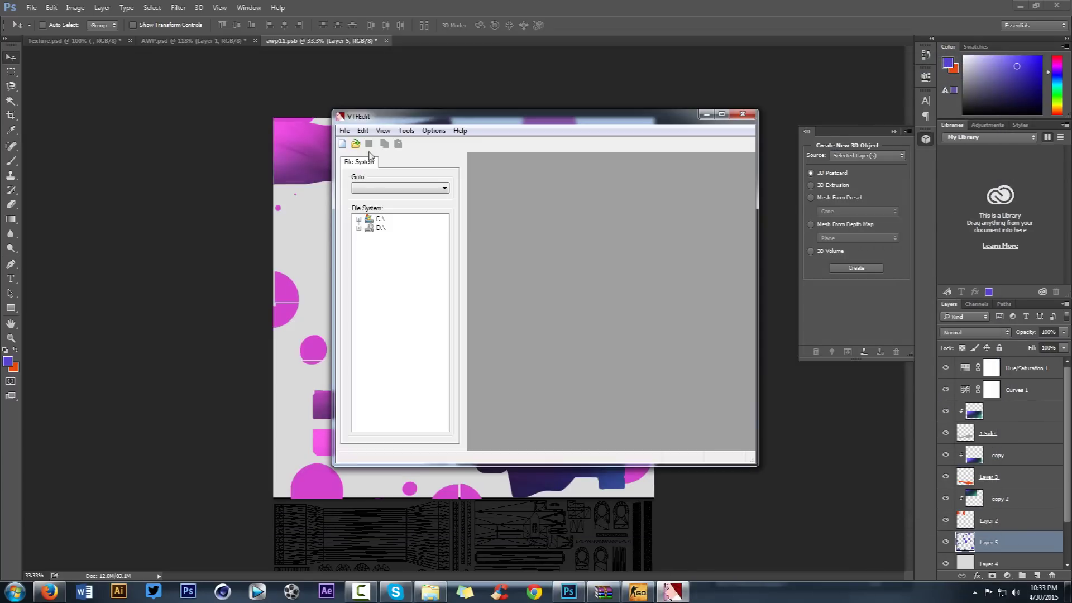
Step: Import Purpleawp.tga from the Desktop into VTFEdit with the default VTF options
click(343, 144)
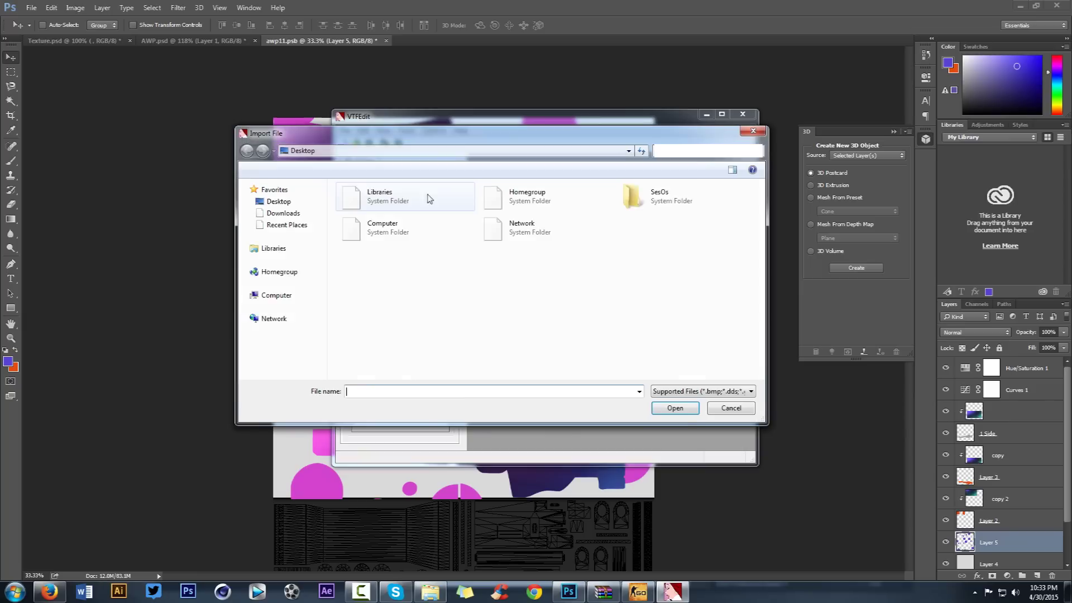
scroll(758, 246, down, 2)
scroll(758, 245, down, 5)
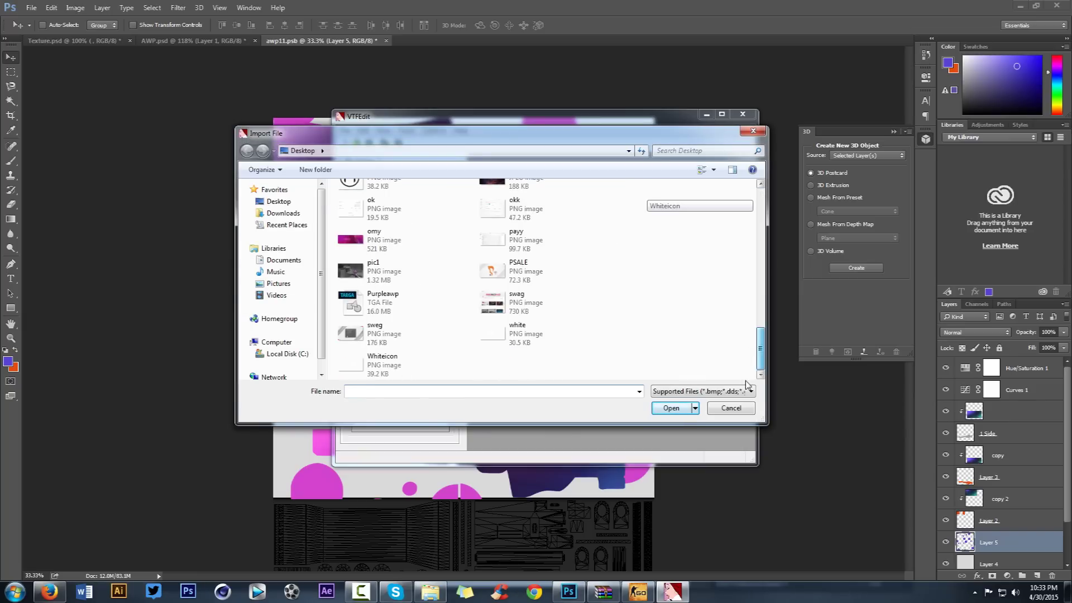
click(405, 304)
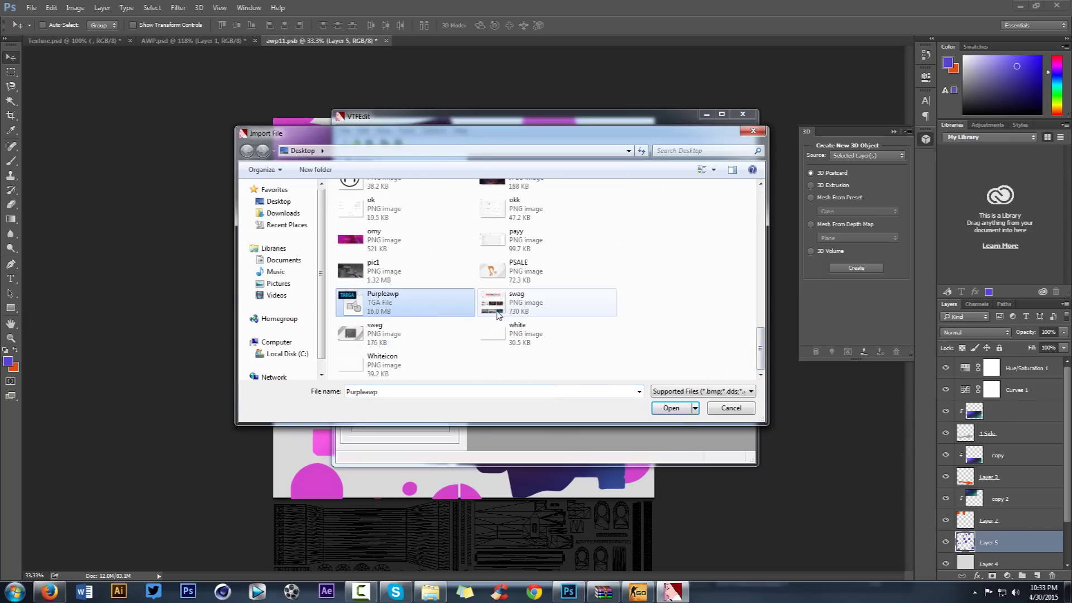
click(672, 408)
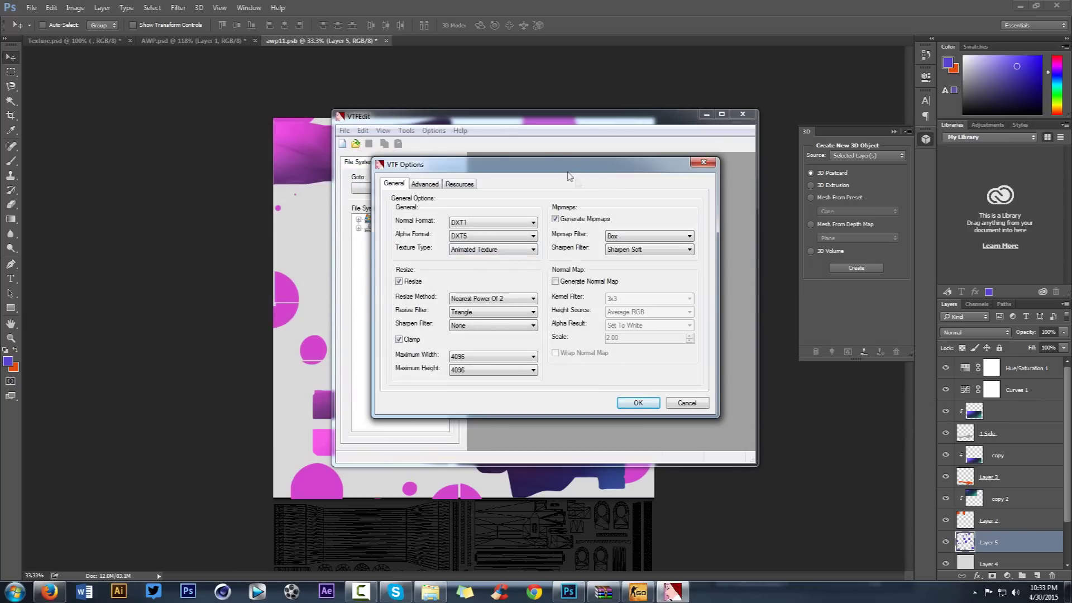
drag(561, 170, 504, 126)
click(585, 356)
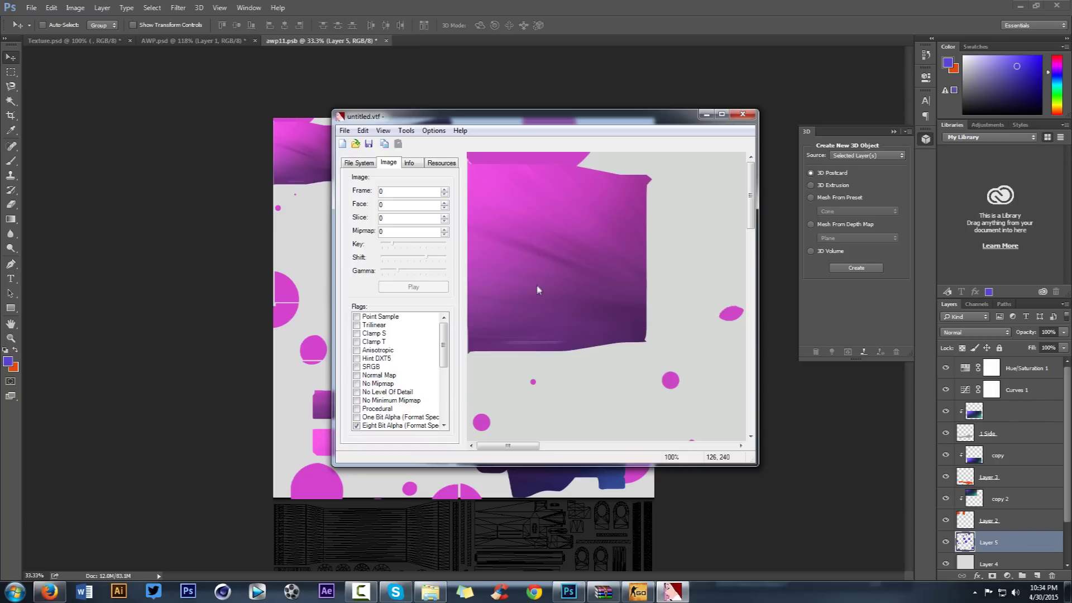
Step: Save the VTF to the Desktop as Awpskin2.vtf, then close VTFEdit
key(alt+f)
key(Left)
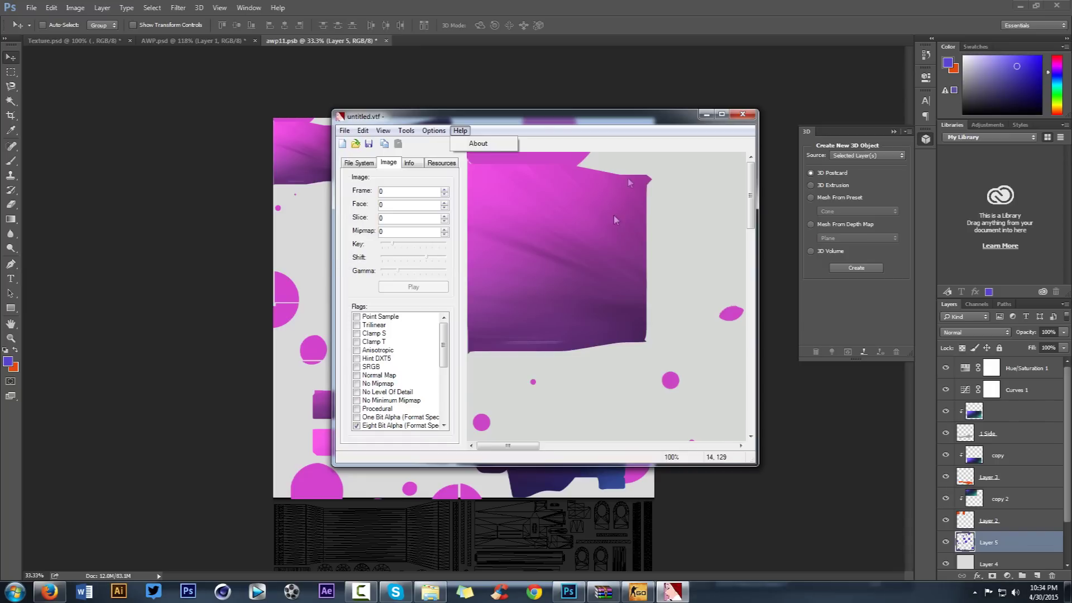
mouse_move(346, 132)
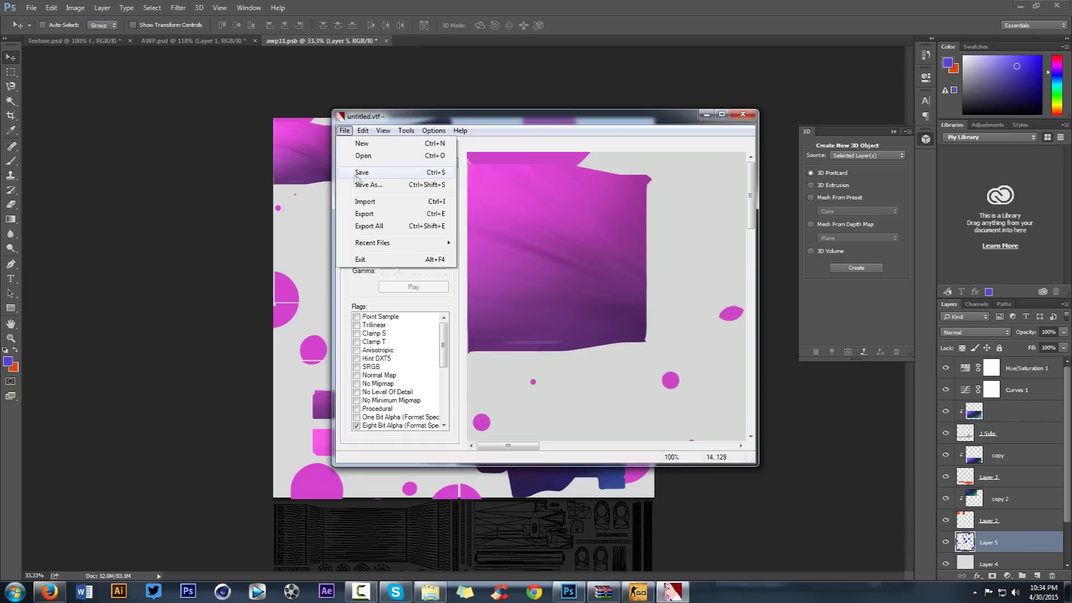
click(369, 185)
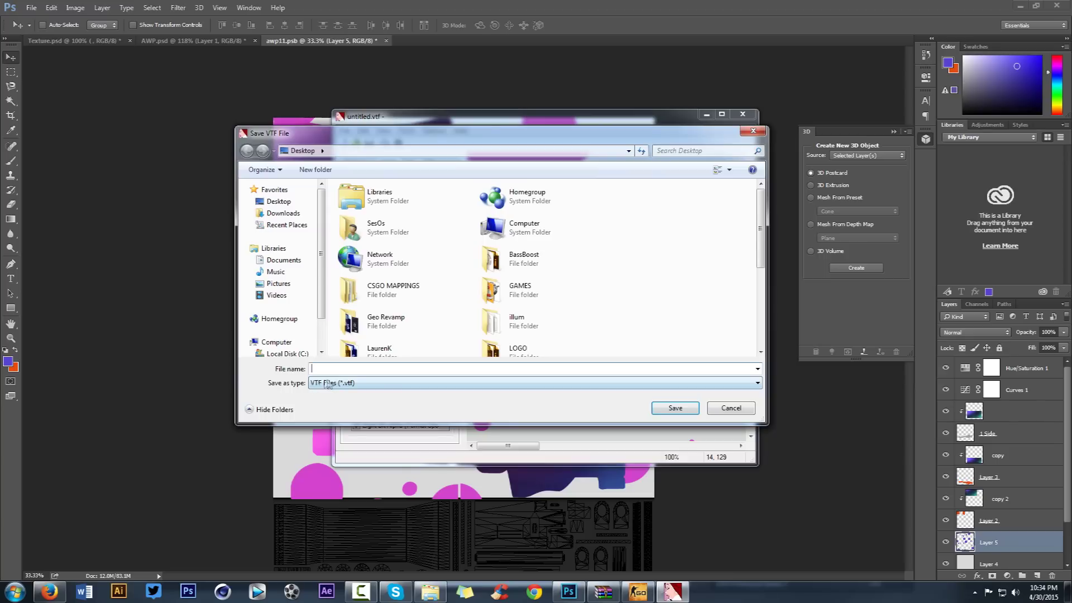
click(334, 369)
text(Awep)
key(BackSpace)
key(BackSpace)
text(pskin2)
key(Return)
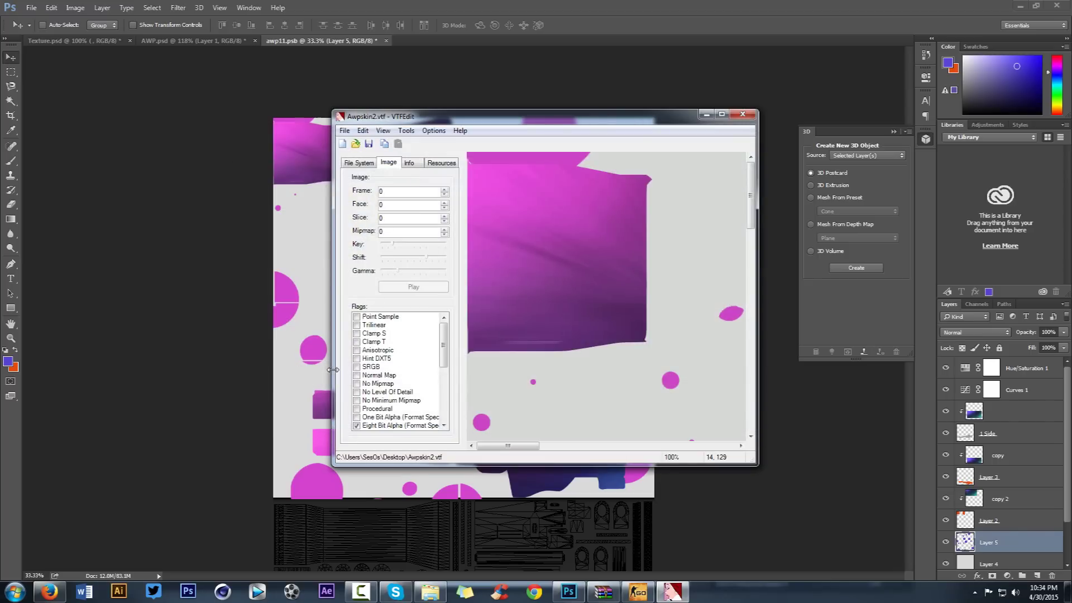
click(742, 115)
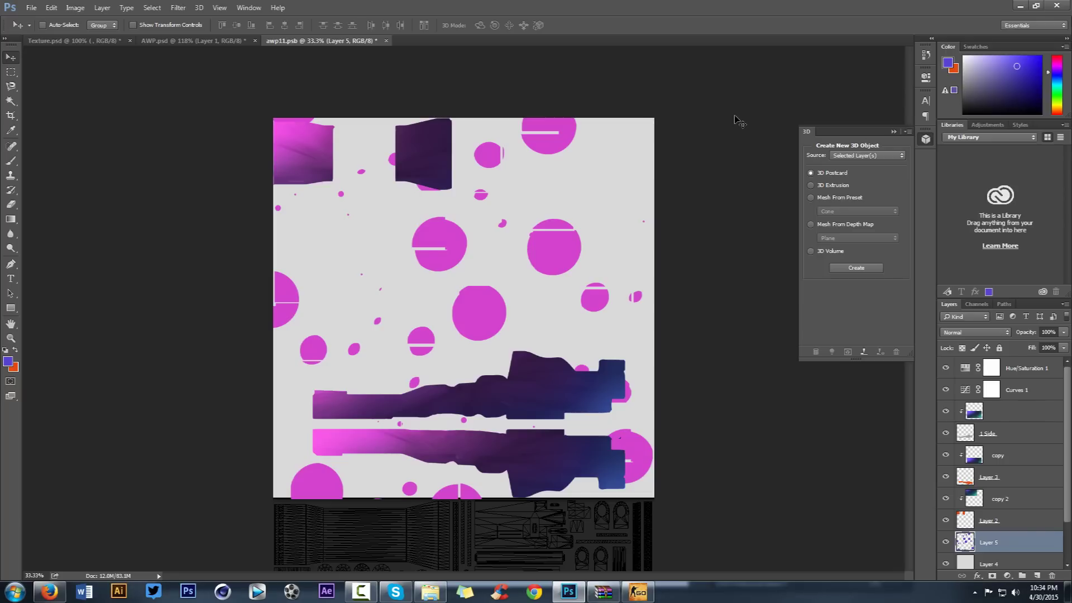
Step: In CS:GO, check which key toggles the console under Keyboard/Mouse options
click(638, 592)
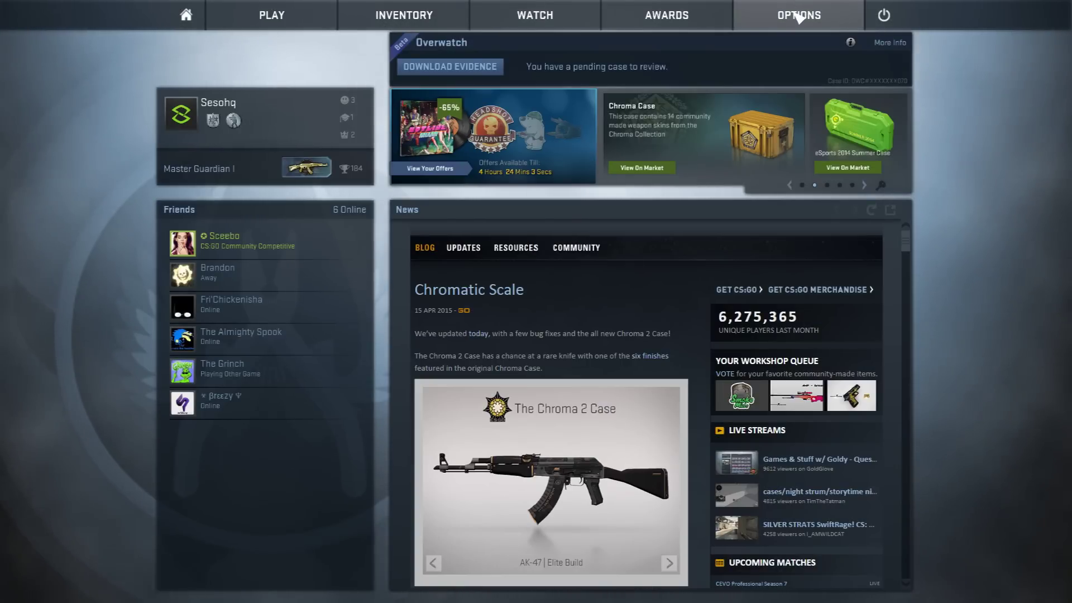
click(800, 18)
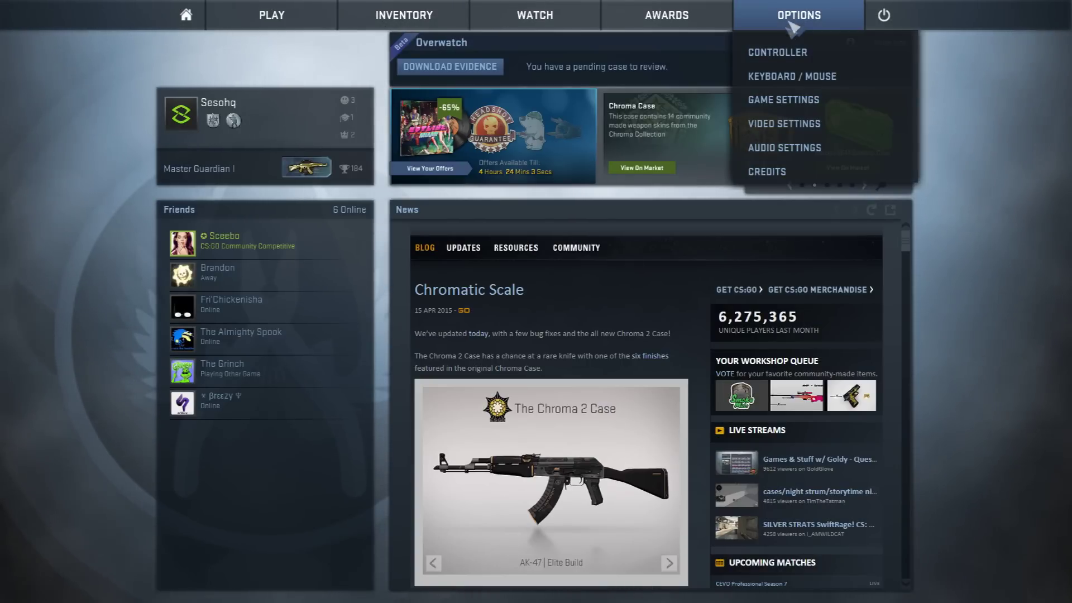
click(777, 78)
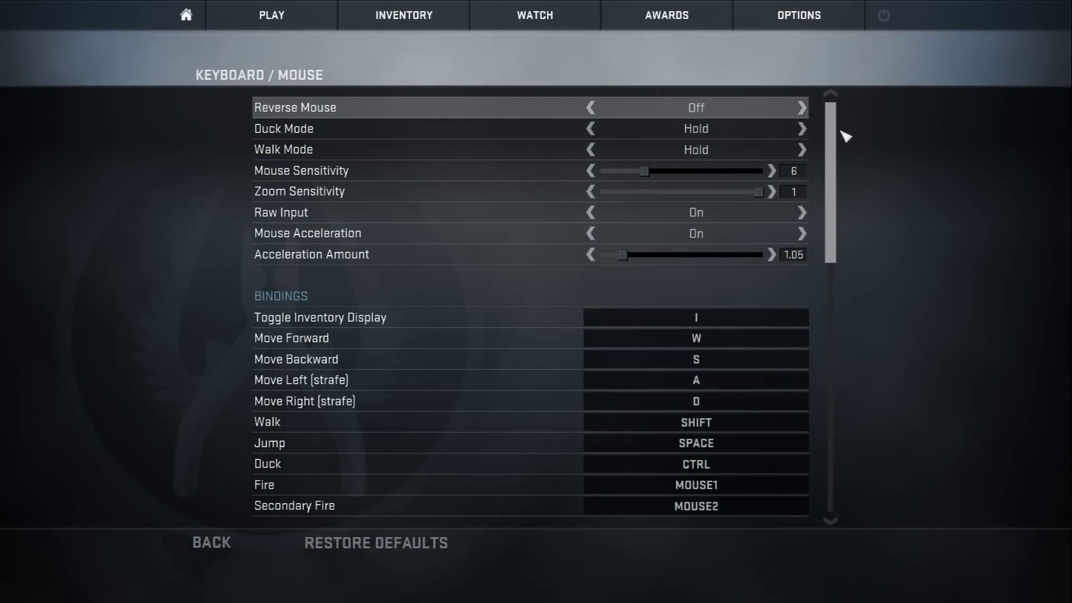
drag(834, 133, 836, 398)
click(500, 478)
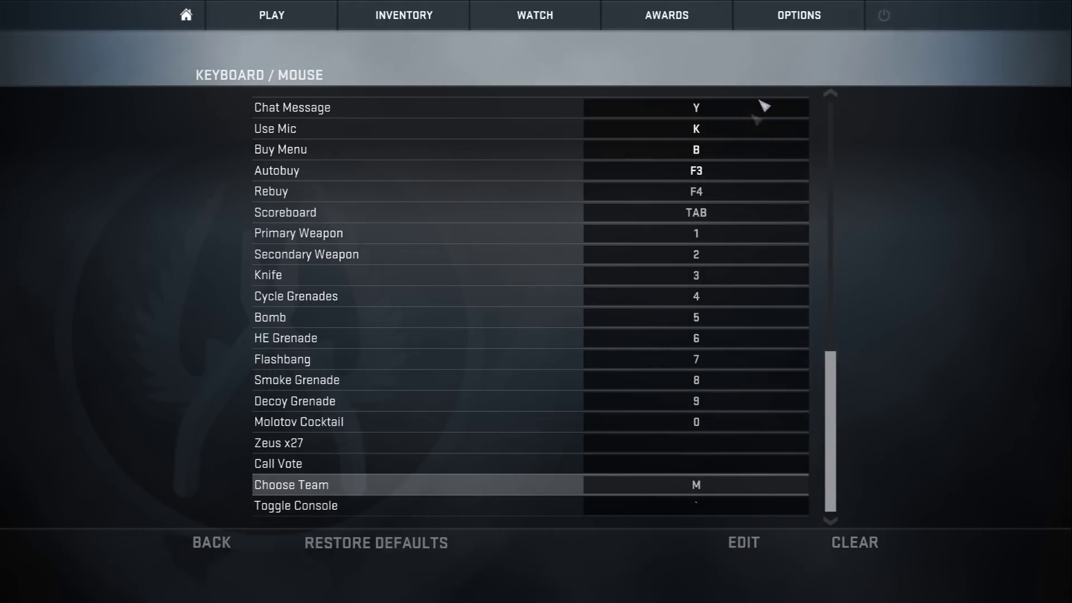
Step: From the home screen, open the developer console and begin typing workshop_workbench
click(185, 17)
key(grave)
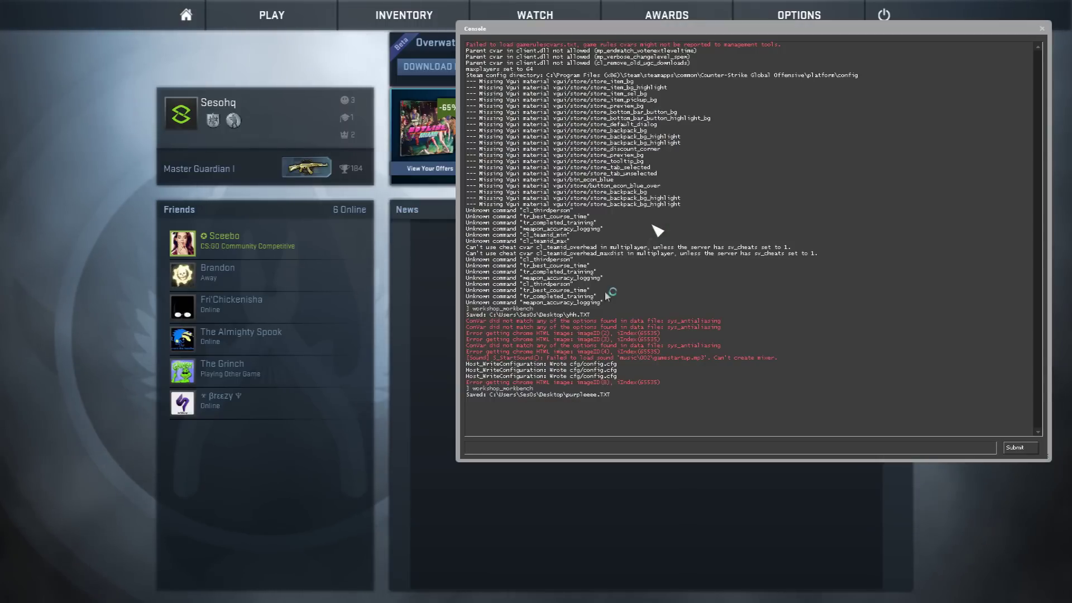
text(workshop_workbench)
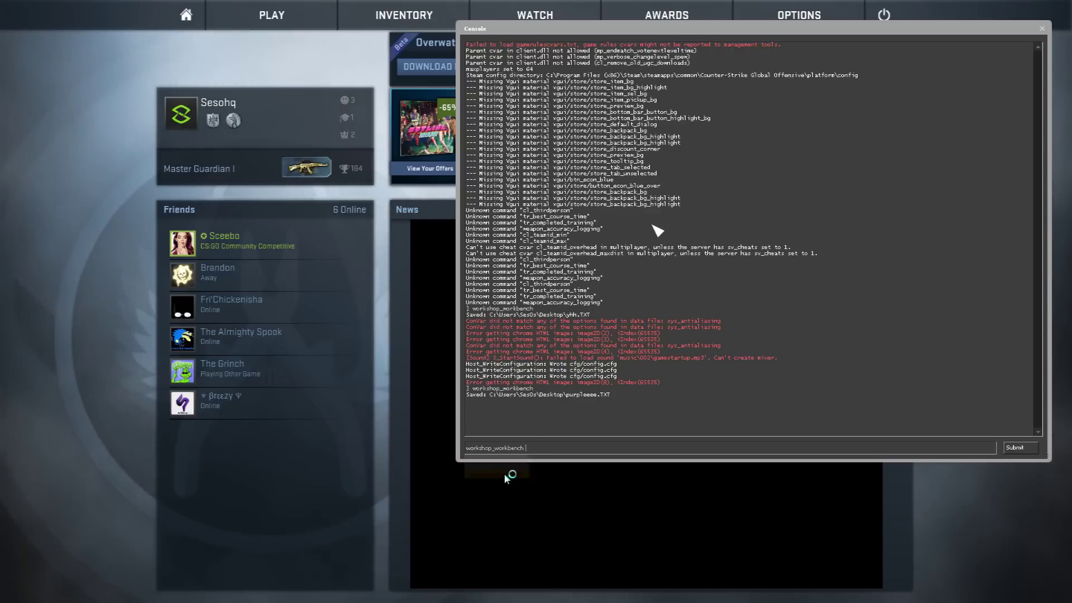
Step: Run workshop_workbench, close the console, and enlarge the Workbench window to nearly full screen
click(1031, 449)
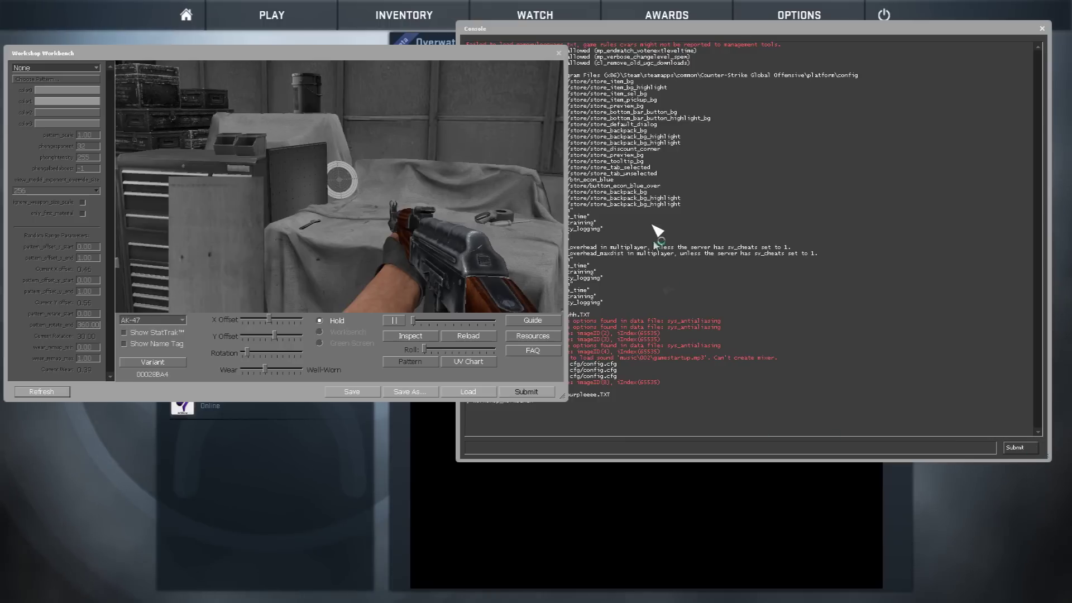
click(1042, 28)
drag(457, 57, 450, 16)
click(580, 247)
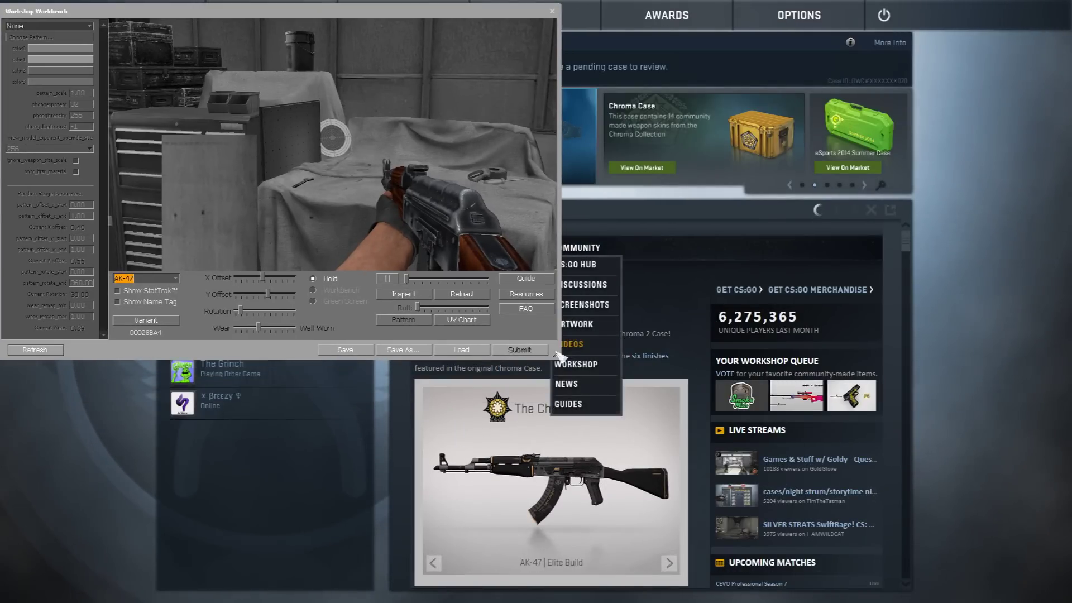
drag(559, 355, 1032, 576)
mouse_move(567, 21)
mouse_down()
mouse_move(586, 311)
mouse_move(512, 188)
mouse_move(311, 196)
mouse_move(512, 35)
mouse_move(591, 33)
mouse_move(587, 24)
mouse_up()
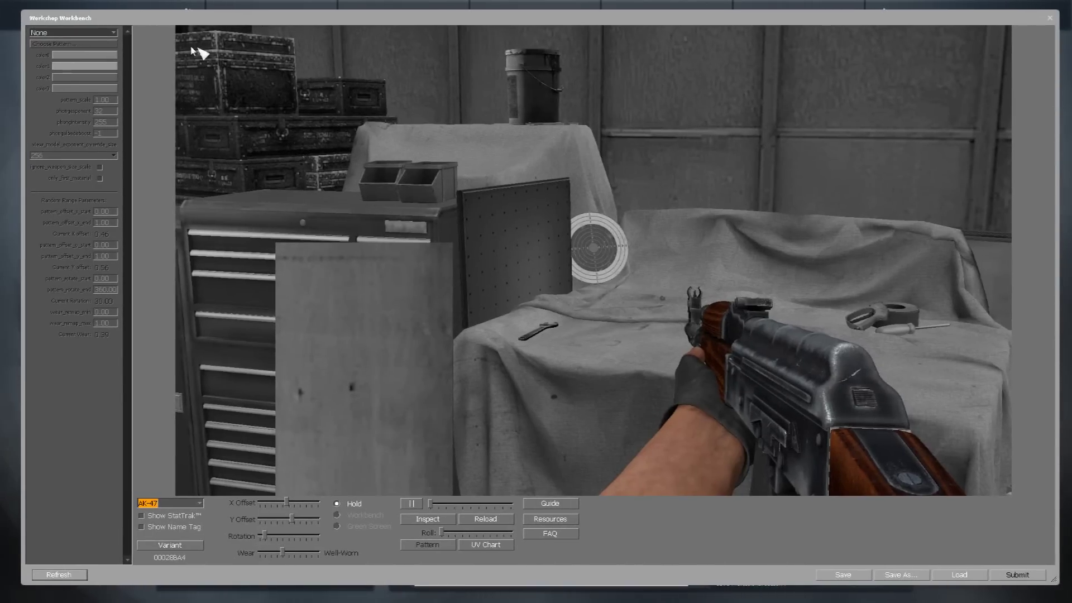
Step: Switch the Workbench preview weapon from the AK-47 to the AWP
click(202, 505)
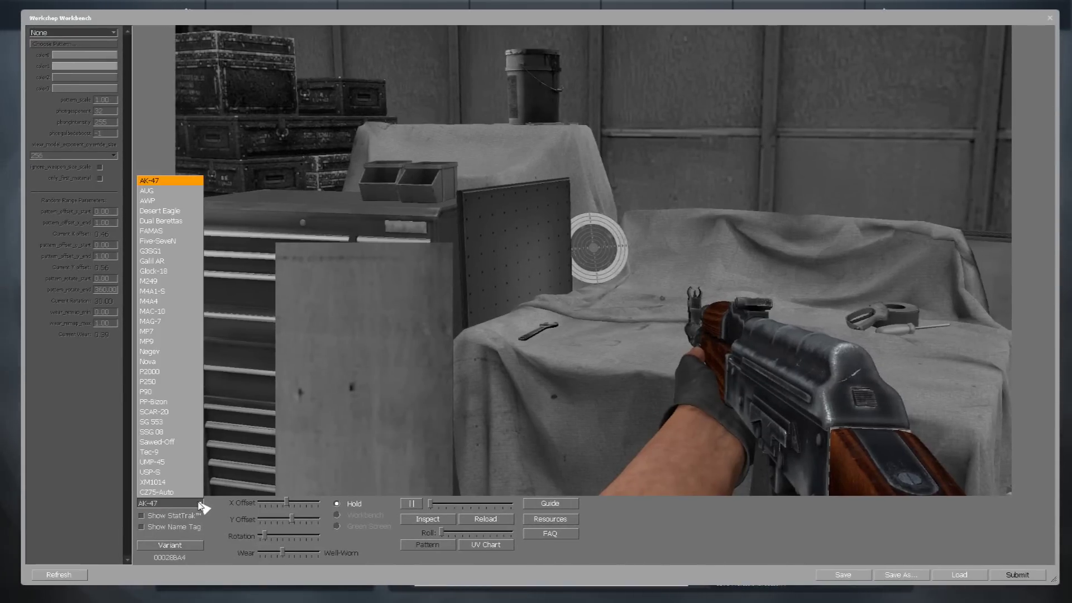
click(149, 201)
click(113, 32)
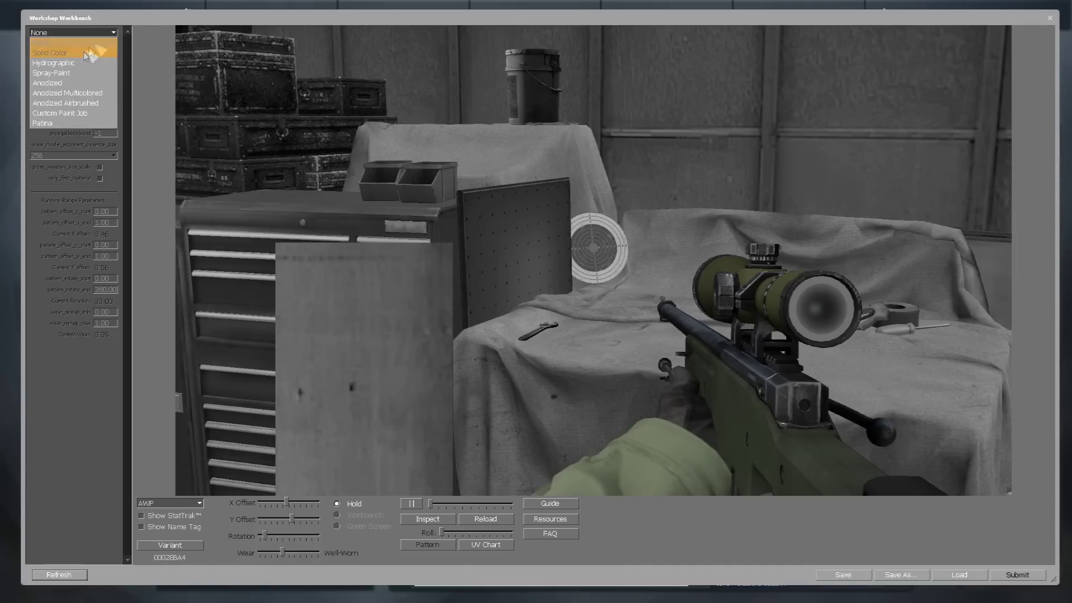
Step: Set the pattern type to Custom Paint Job and load Awpskin2.vtf from the Desktop
click(66, 112)
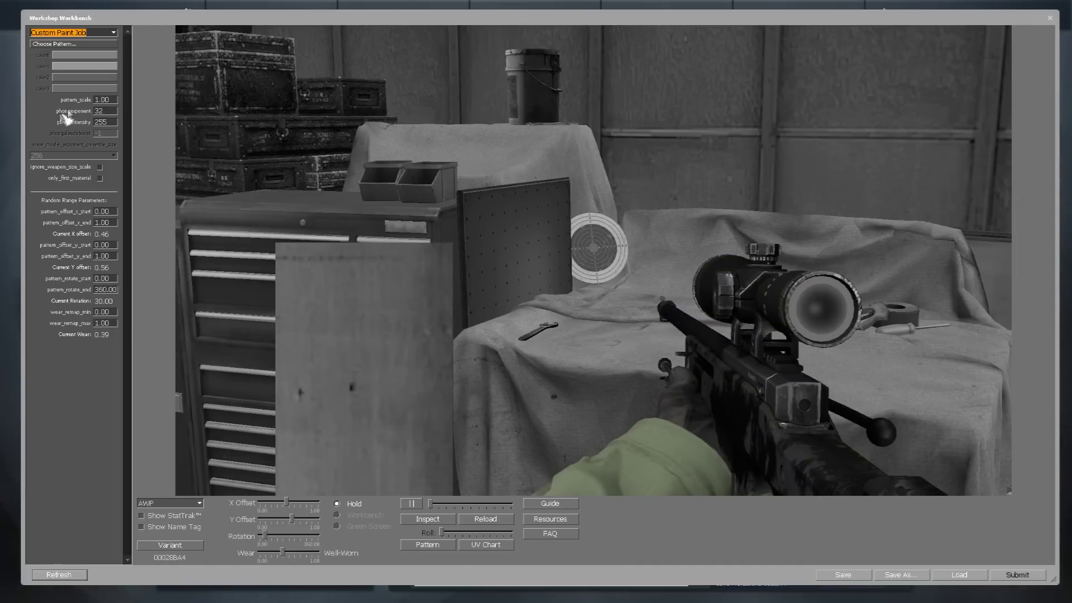
click(55, 44)
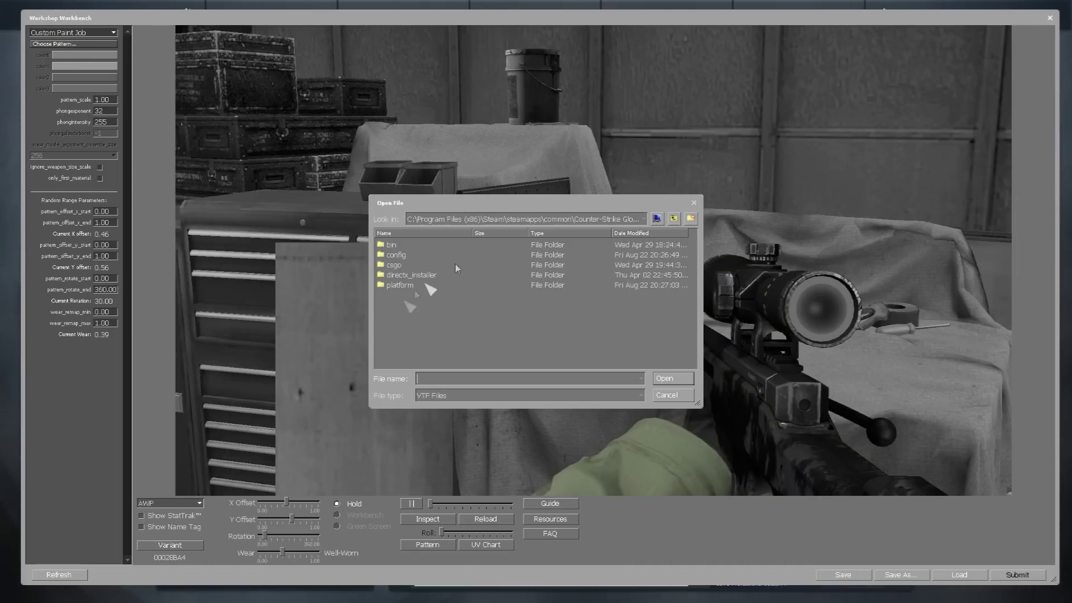
click(643, 219)
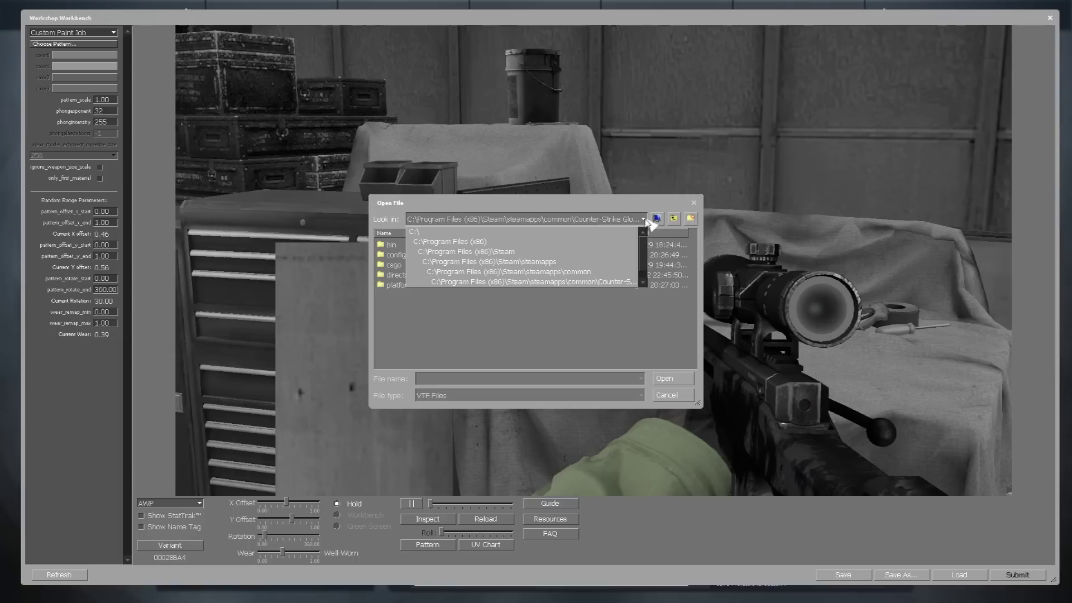
click(468, 233)
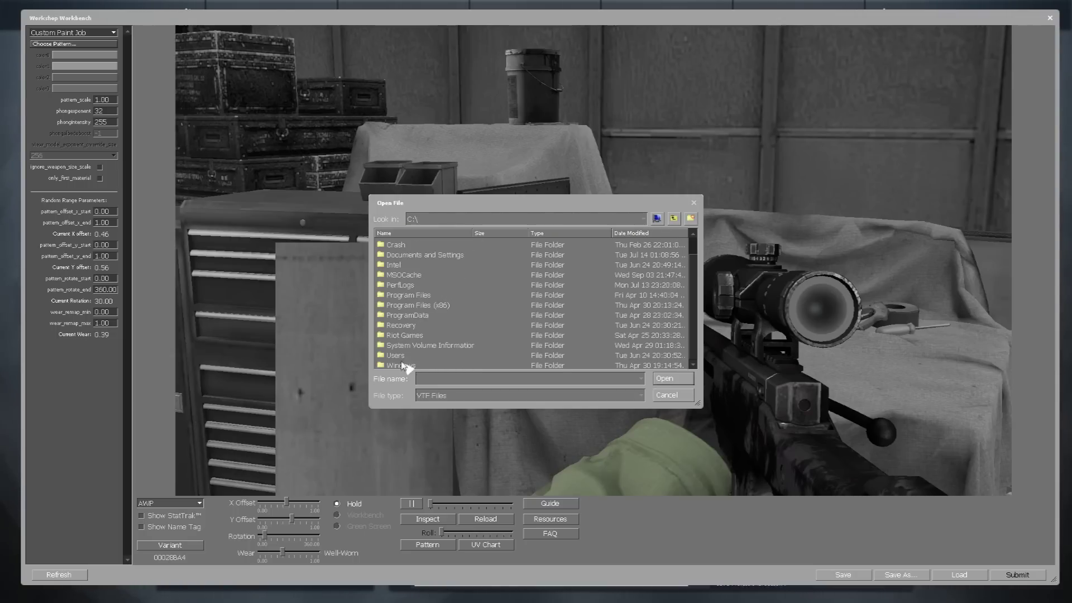
double_click(401, 358)
double_click(405, 290)
double_click(402, 286)
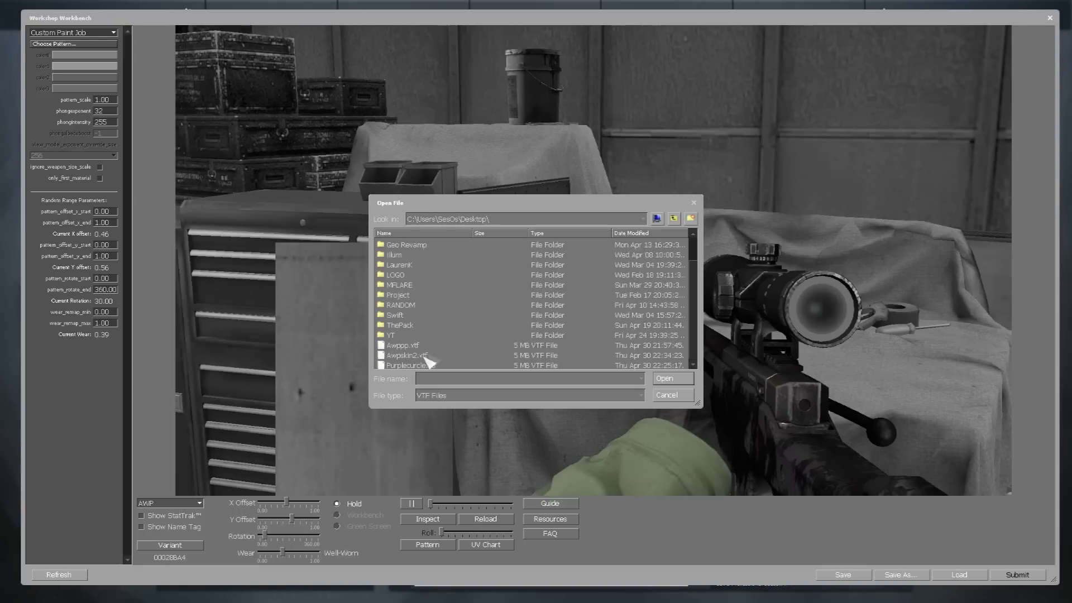
click(410, 358)
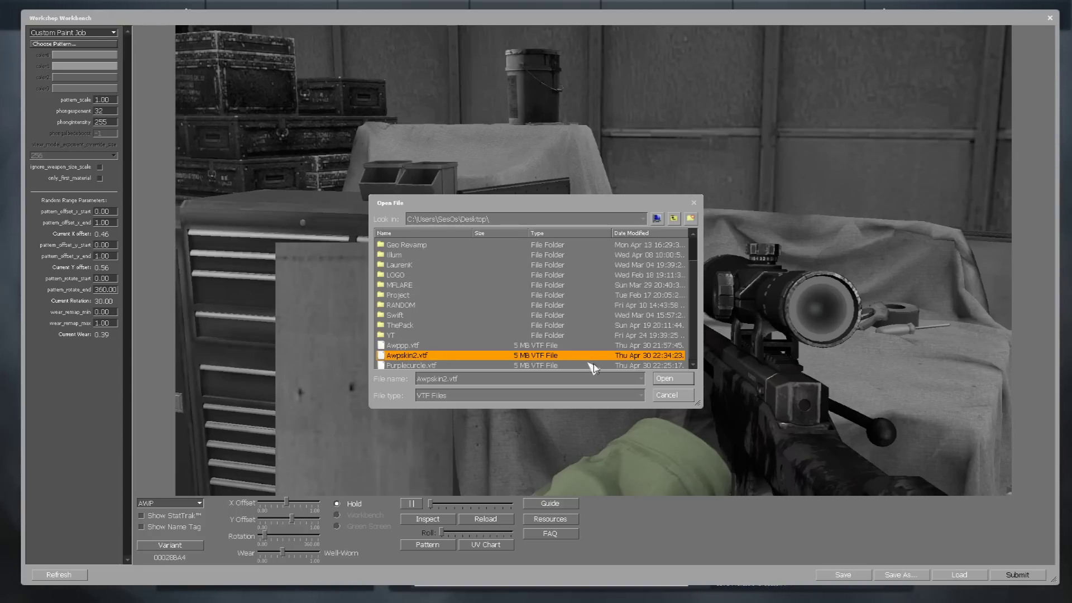
click(668, 381)
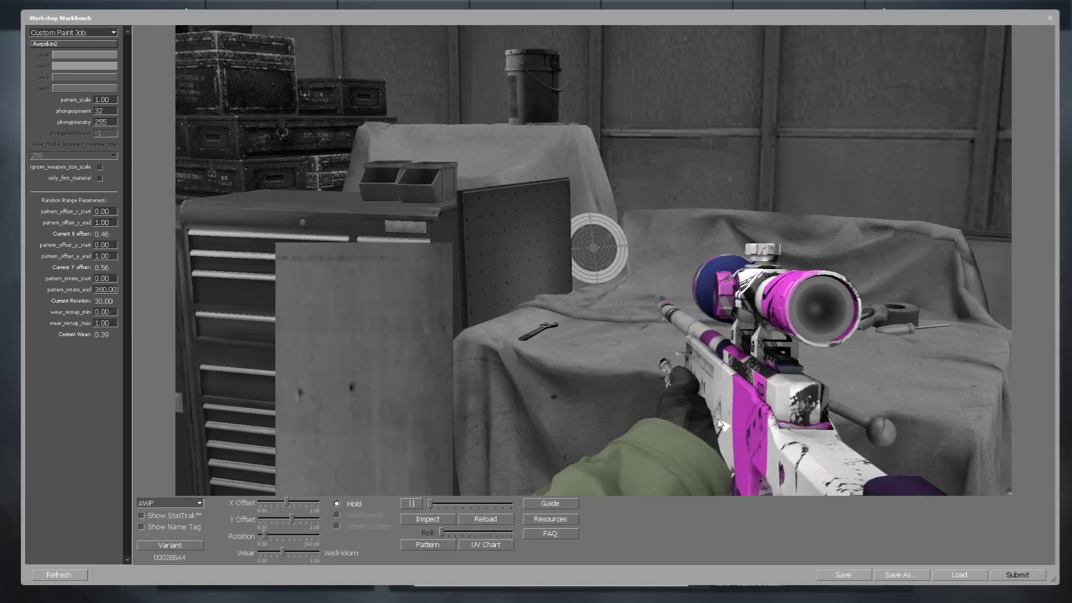
Step: Inspect the AWP, drag X and Y pattern offsets to 0.00, and inspect again
click(444, 519)
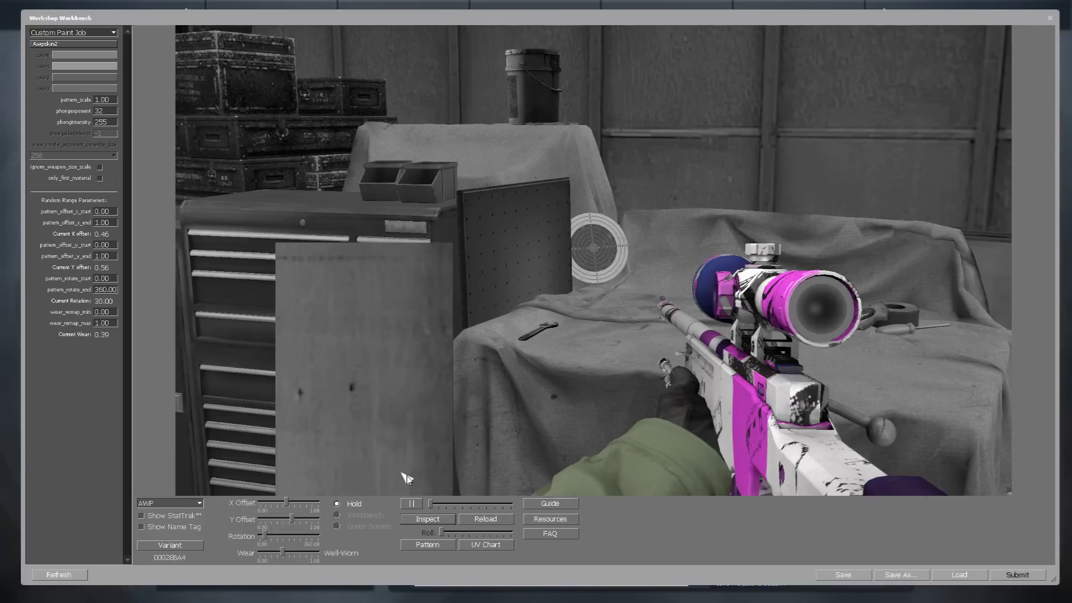
click(443, 519)
drag(287, 504, 260, 503)
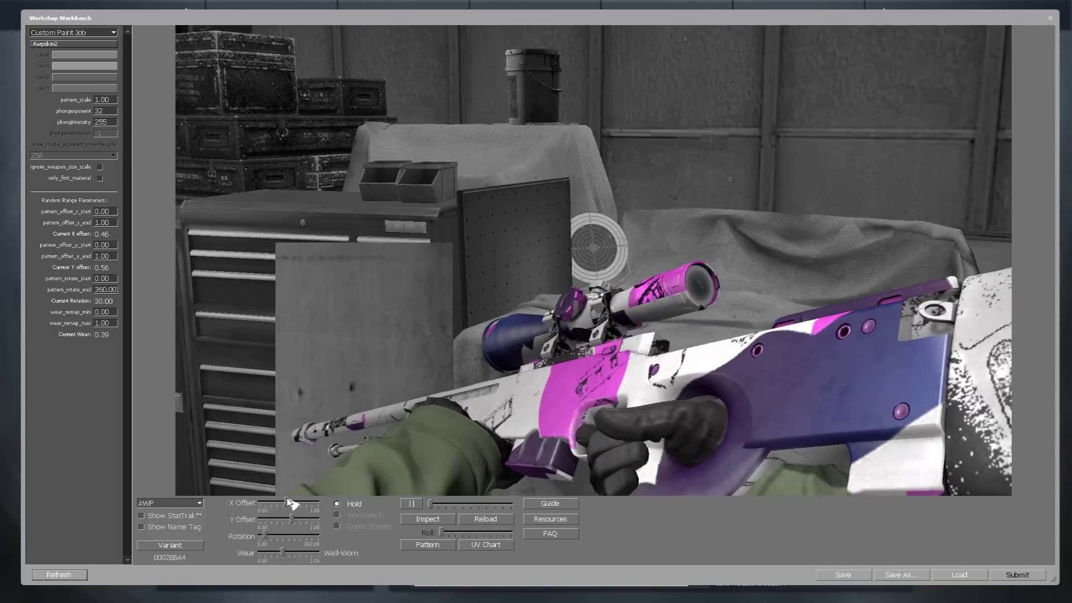
drag(275, 518, 259, 518)
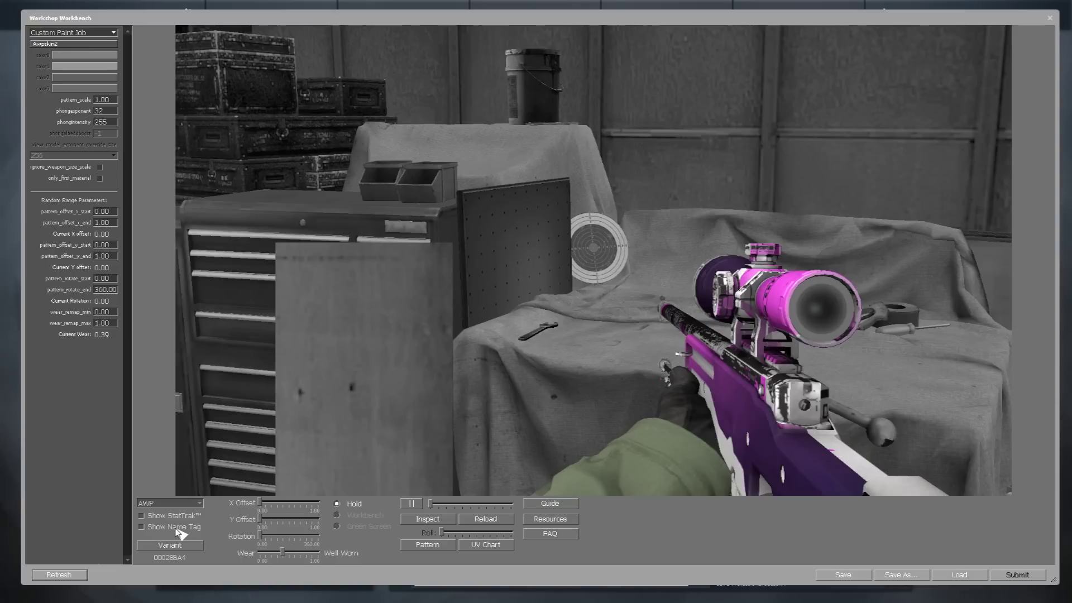
click(437, 520)
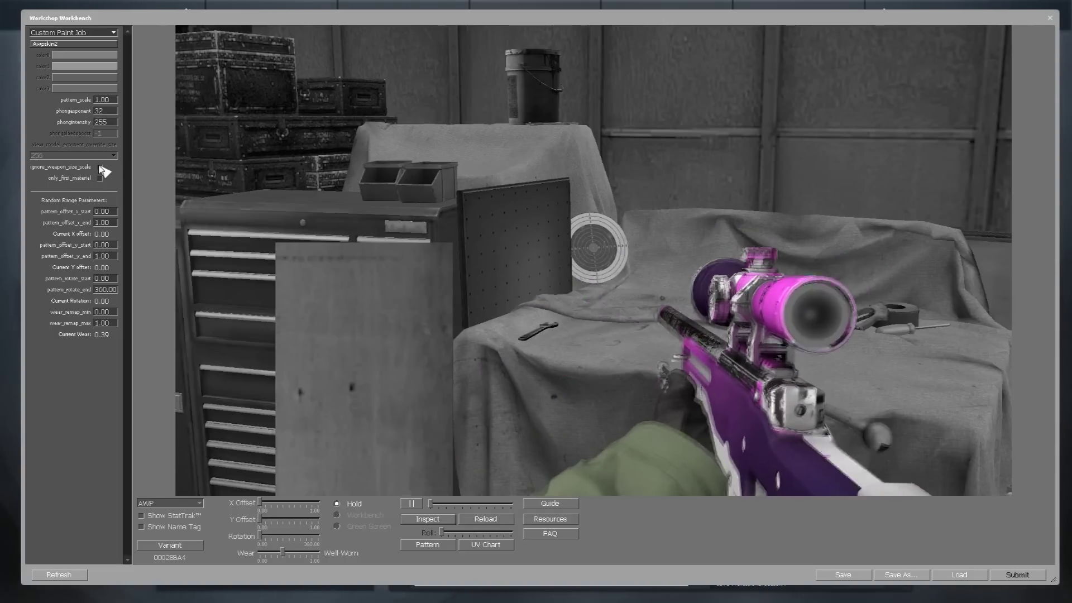
Step: Enable ignore_weapon_size_scale and inspect the AWP at Battle-Scarred wear
click(100, 167)
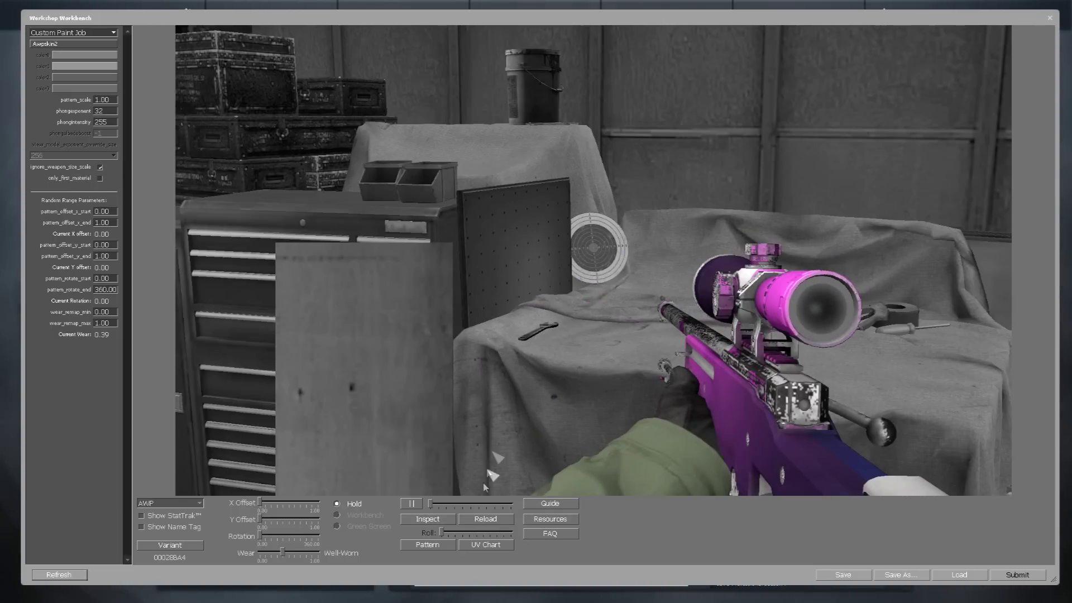
click(427, 519)
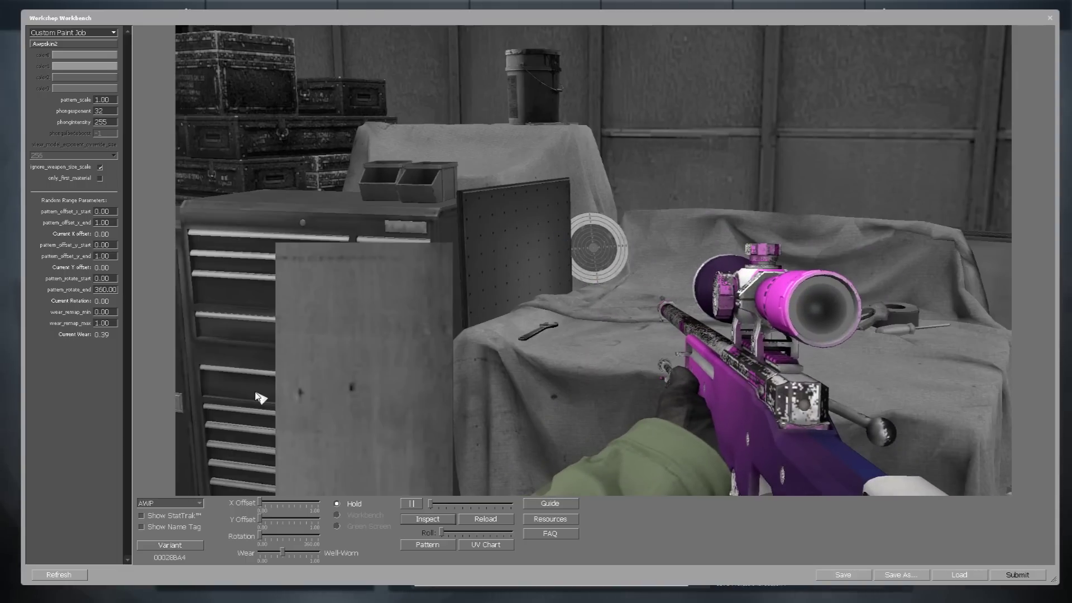
drag(305, 559, 320, 554)
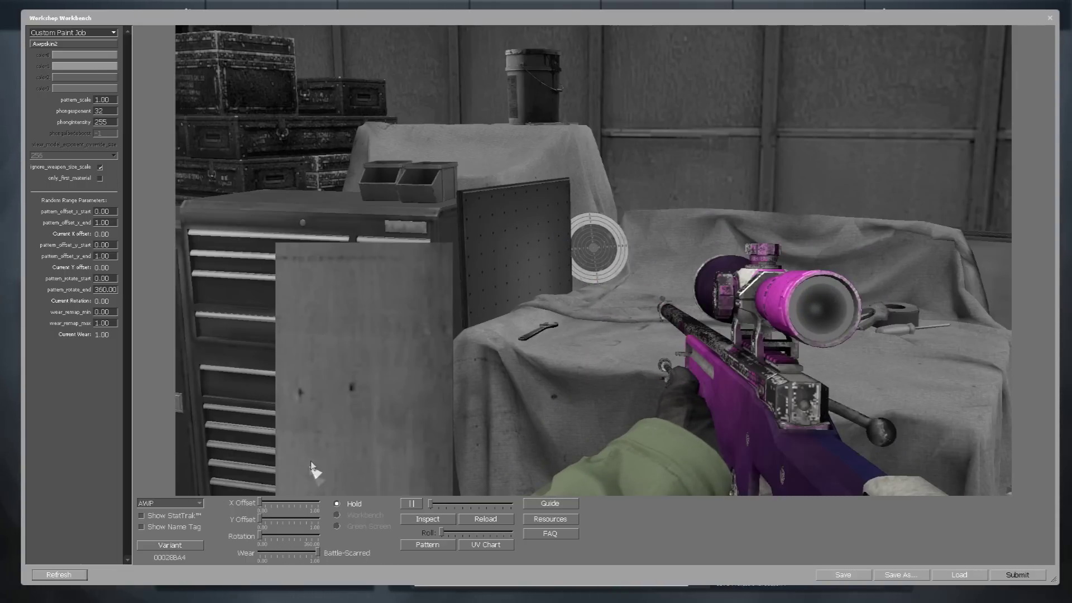
click(449, 520)
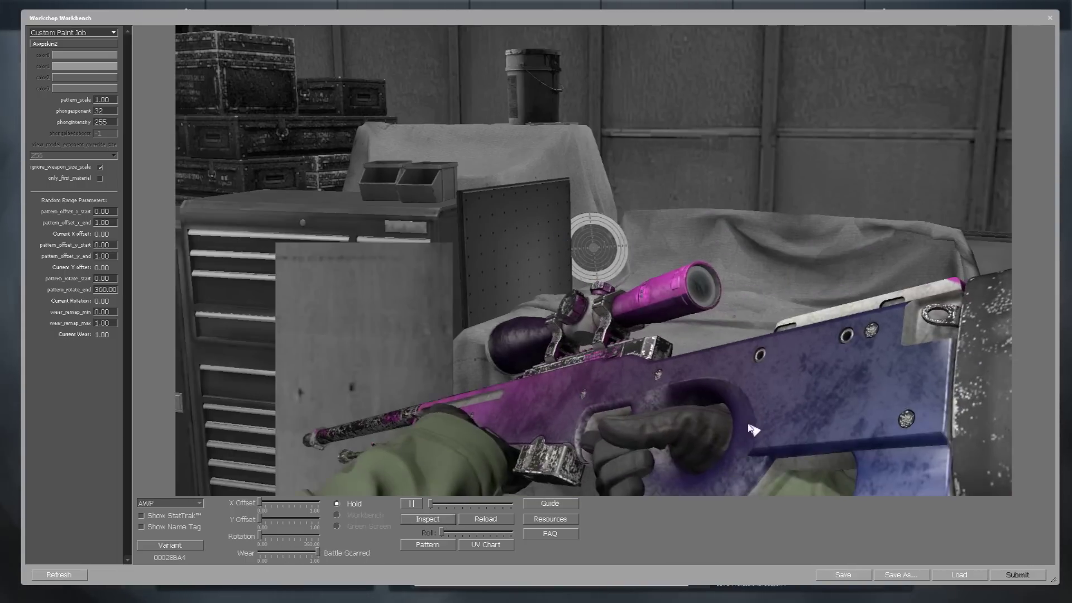
Step: Try Minimal Wear, then settle the AWP at Factory New (0.00) and inspect it
drag(311, 552, 182, 553)
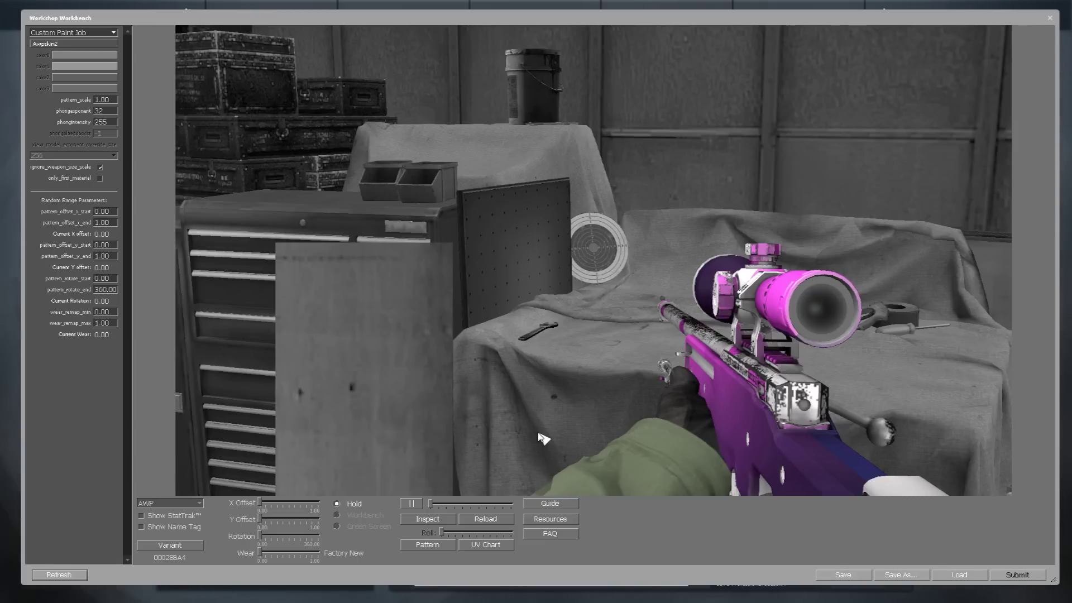
drag(263, 553, 271, 553)
click(438, 521)
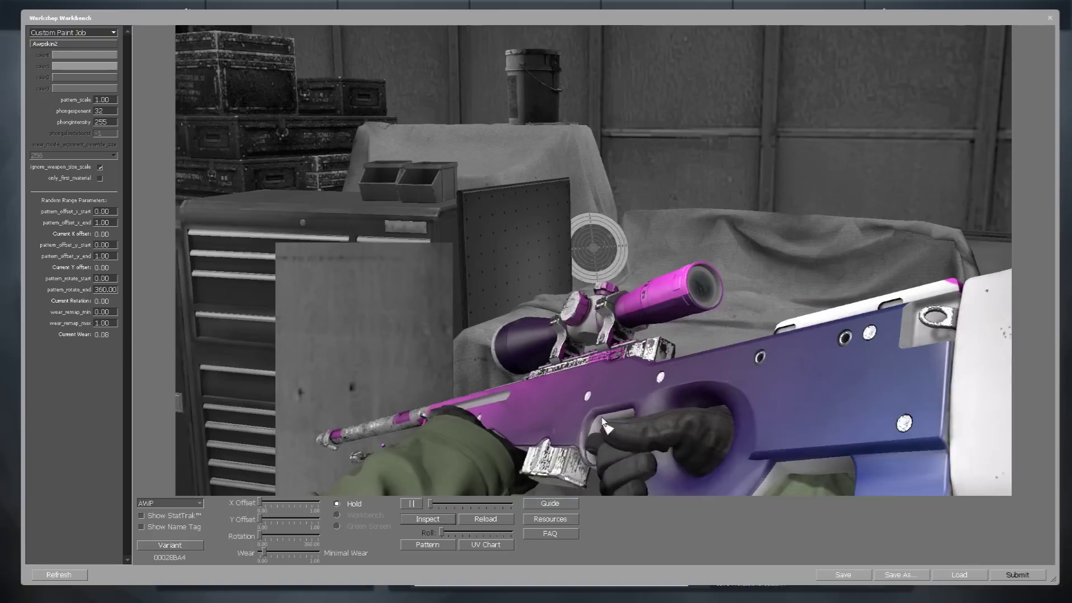
drag(268, 553, 246, 553)
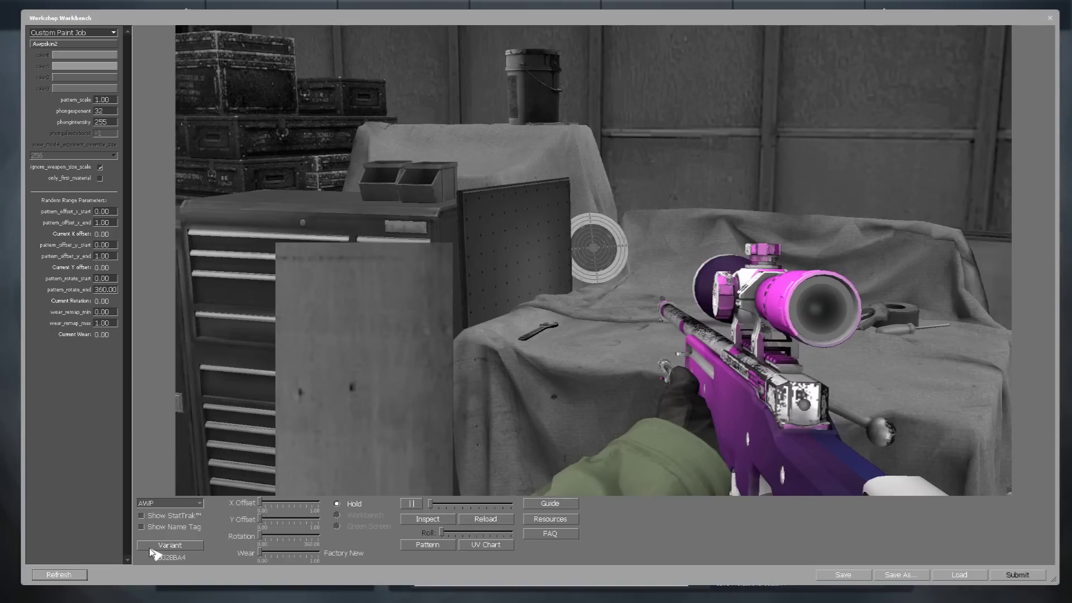
click(429, 519)
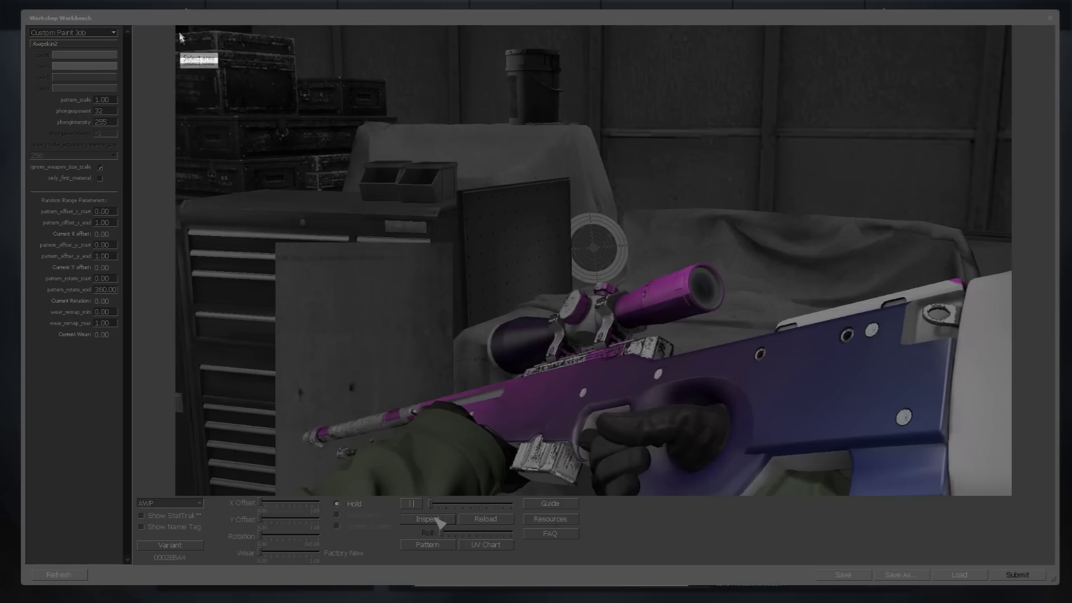
Step: Capture the Factory New AWP viewport and save it to the Desktop as 123.jpg, overwriting the old file
mouse_move(175, 25)
mouse_down()
mouse_move(571, 203)
mouse_move(824, 359)
mouse_move(1010, 494)
mouse_up()
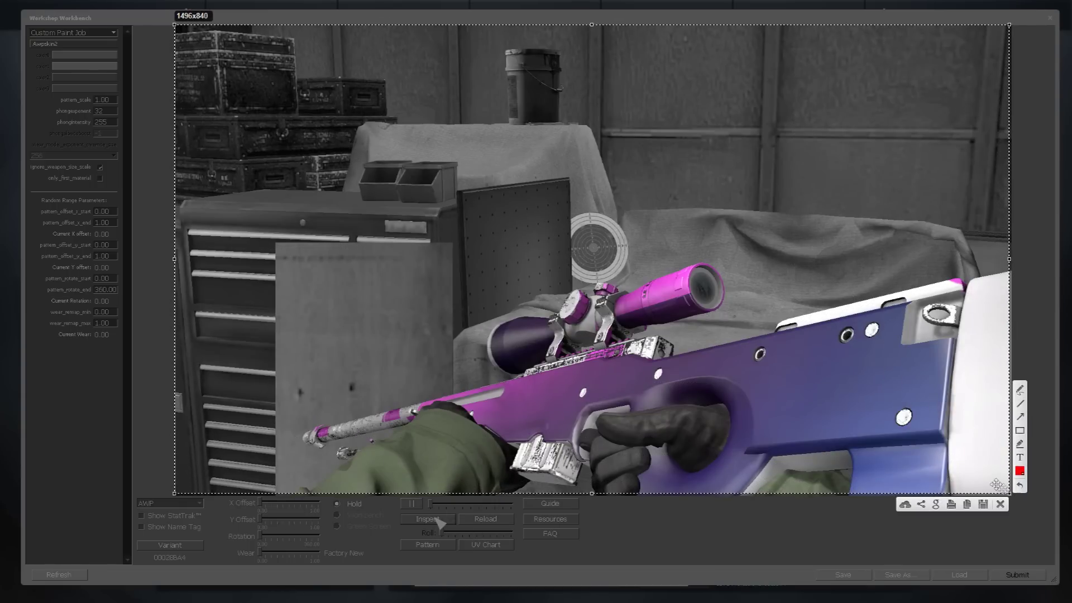
click(984, 504)
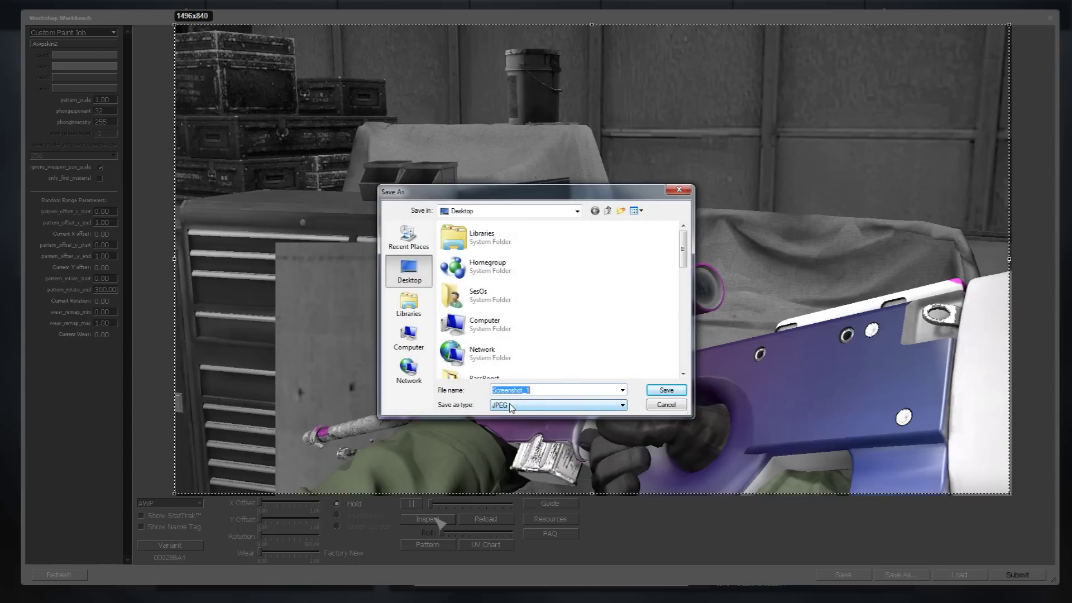
text(123)
key(Return)
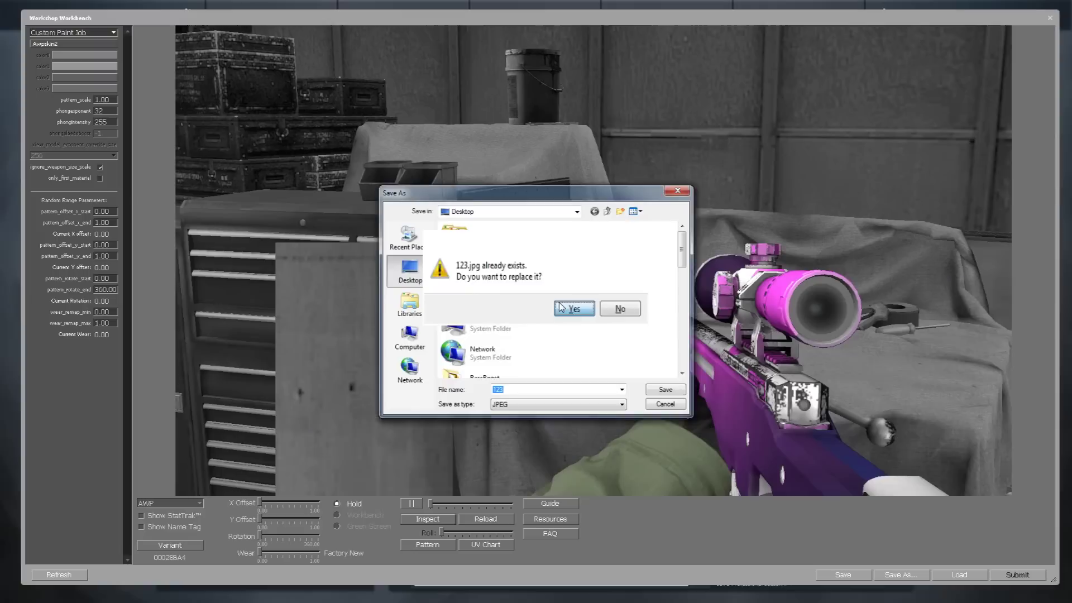
click(562, 306)
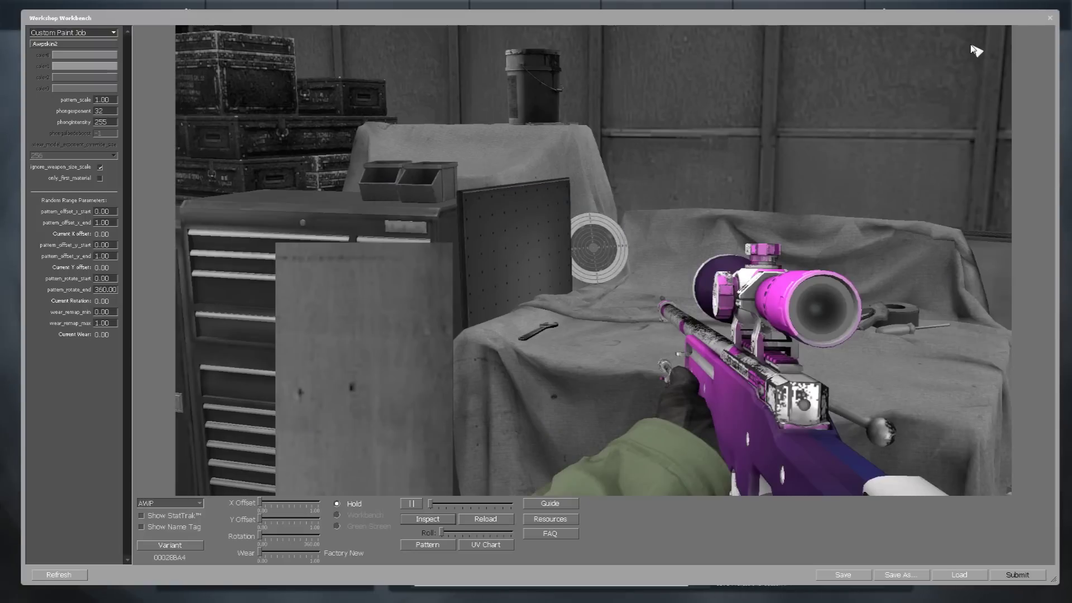